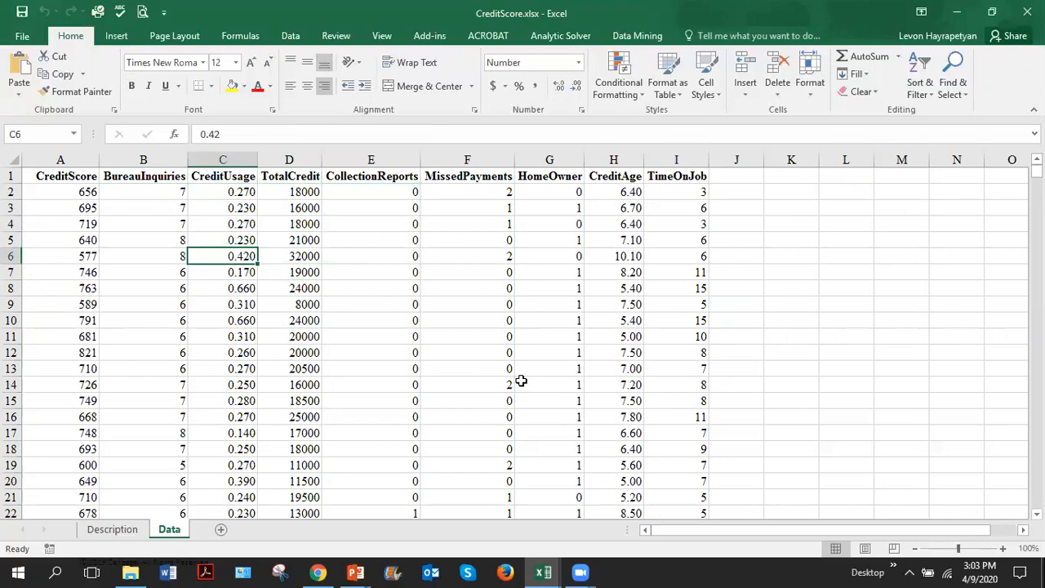
Check the last record of the credit data, and switch to the New Data For Estimation workbook to examine the new customers' records
key("ctrl+End")
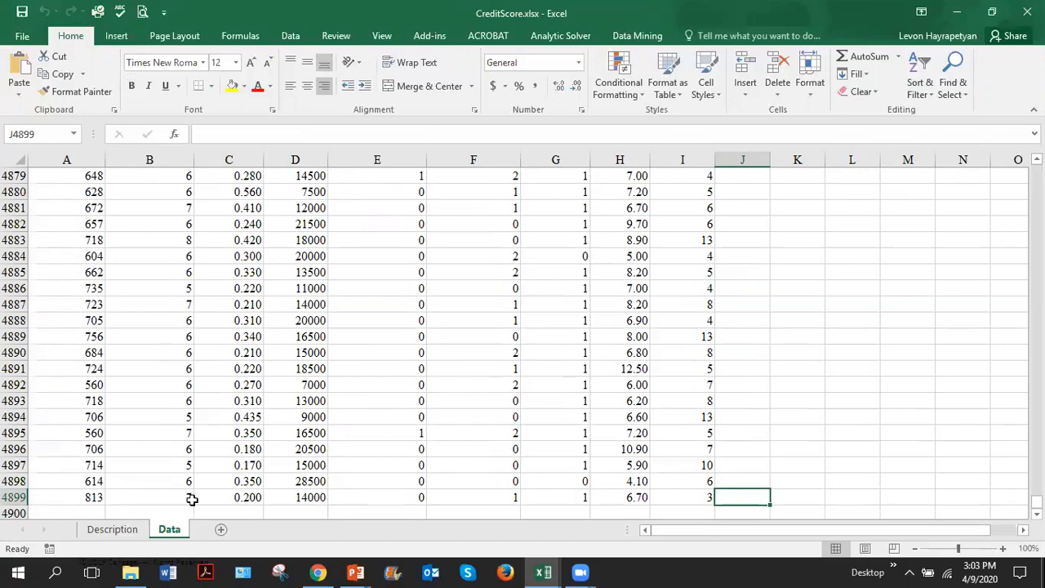
left_click_drag(1037, 501, 1037, 171)
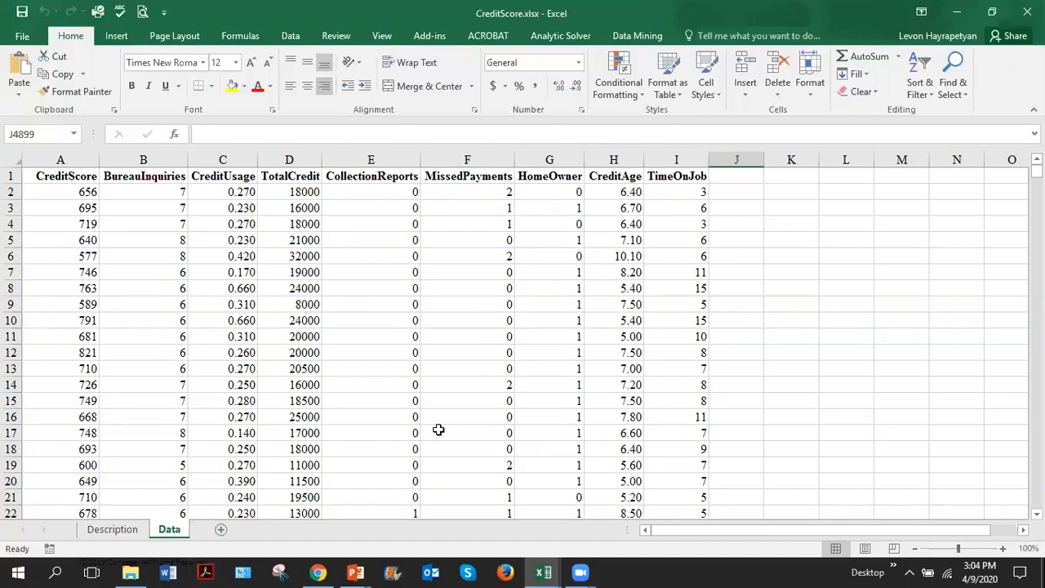
key("alt+Tab")
key("alt+Tab")
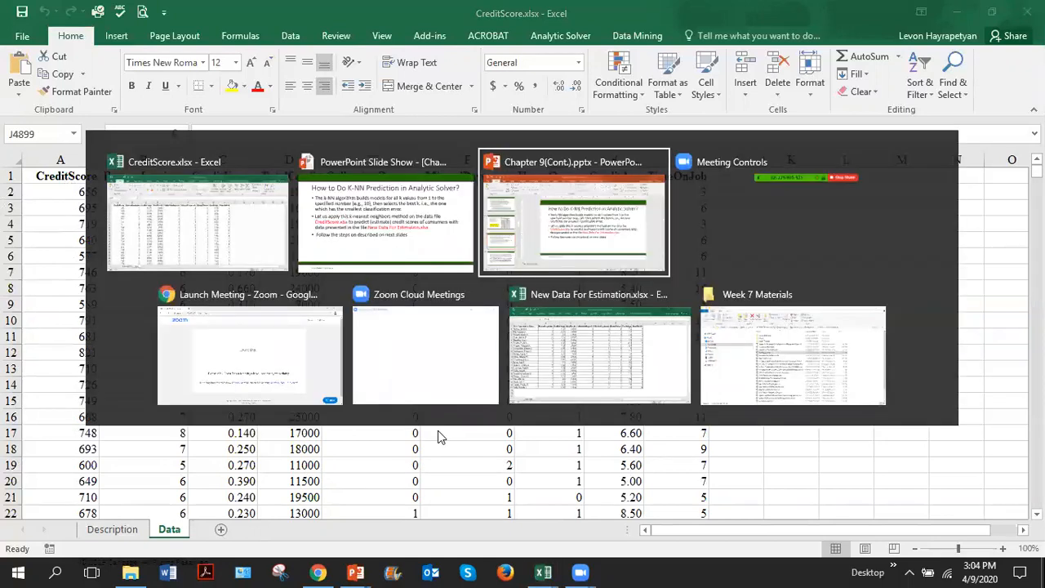
key("alt+Tab")
key("alt+Tab")
key("alt+Tab")
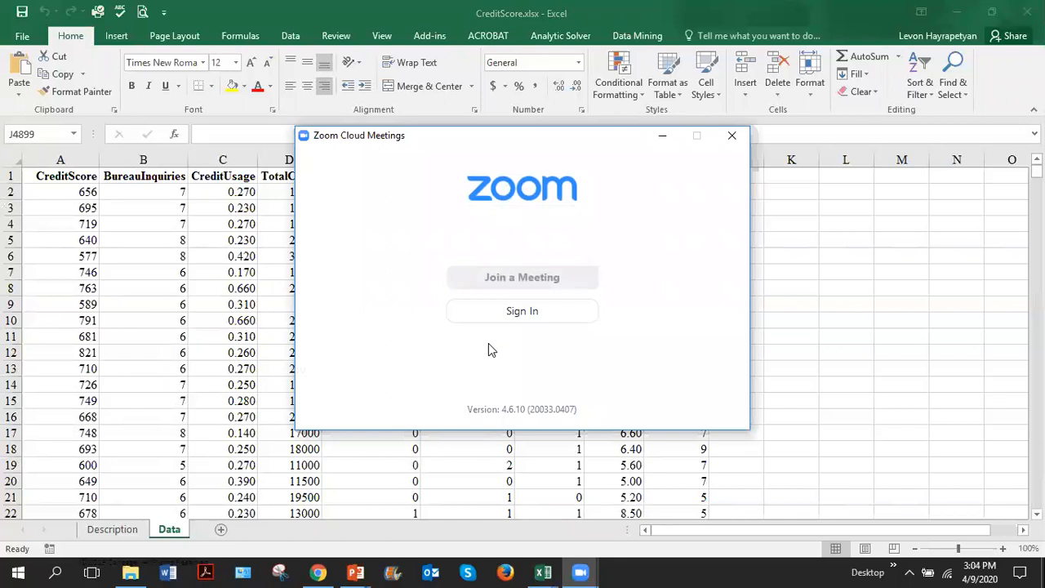
key("alt+Tab")
key("alt+Tab")
key("alt+Tab")
key("alt+Tab")
key("alt+Tab")
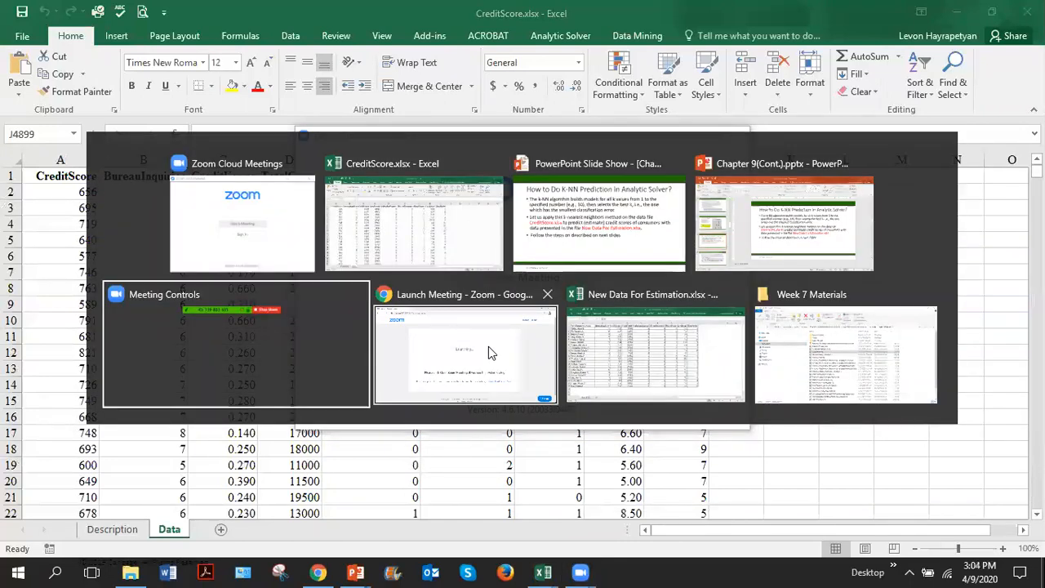
key("alt+Tab")
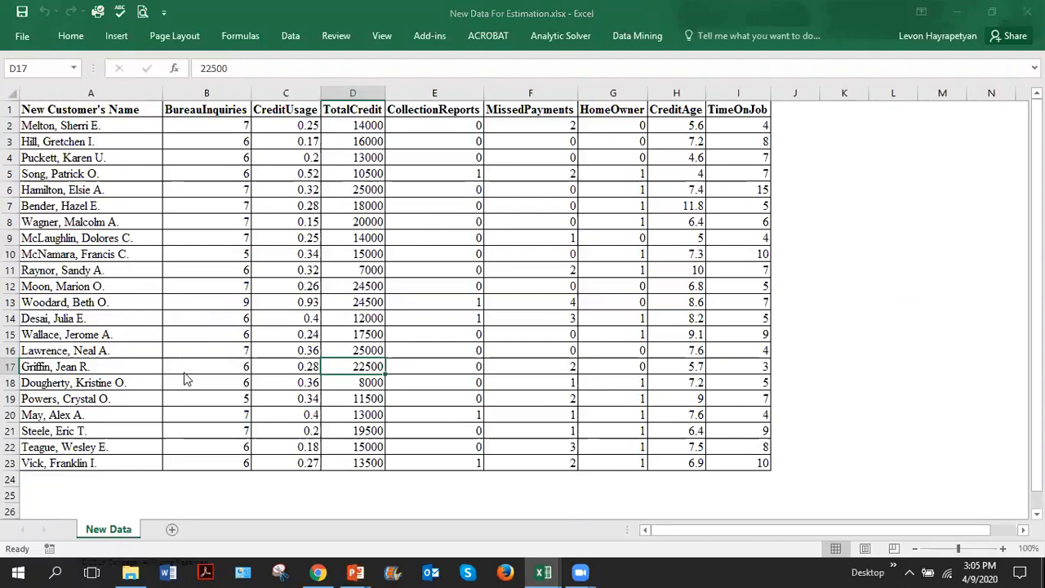
Return to the CreditScore workbook and examine the CreditScore column and the predictor columns on the Data sheet
key("alt+Tab")
key("alt+Tab")
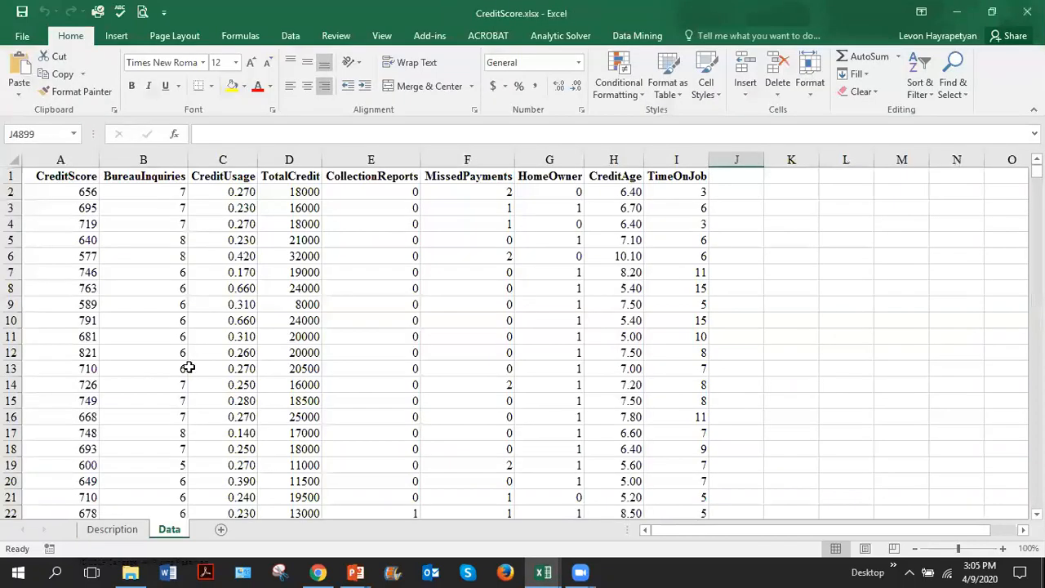
left_click(272, 303)
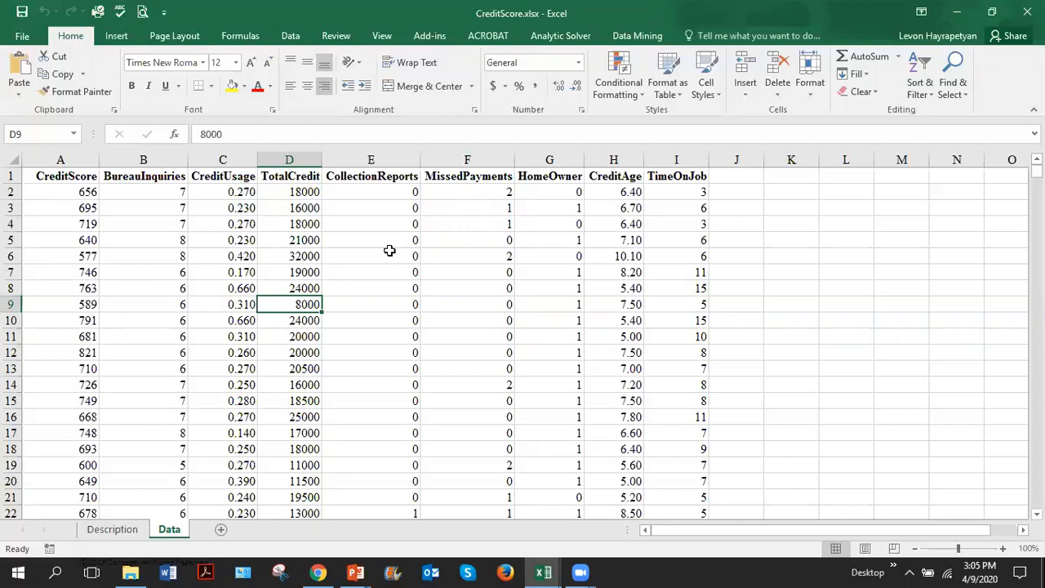
left_click(312, 324)
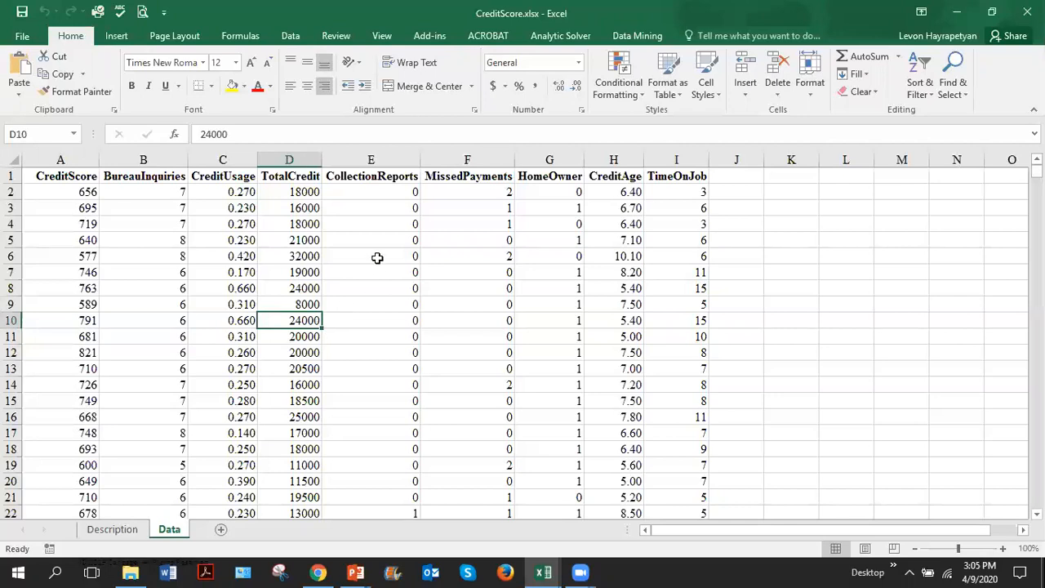
left_click(69, 196)
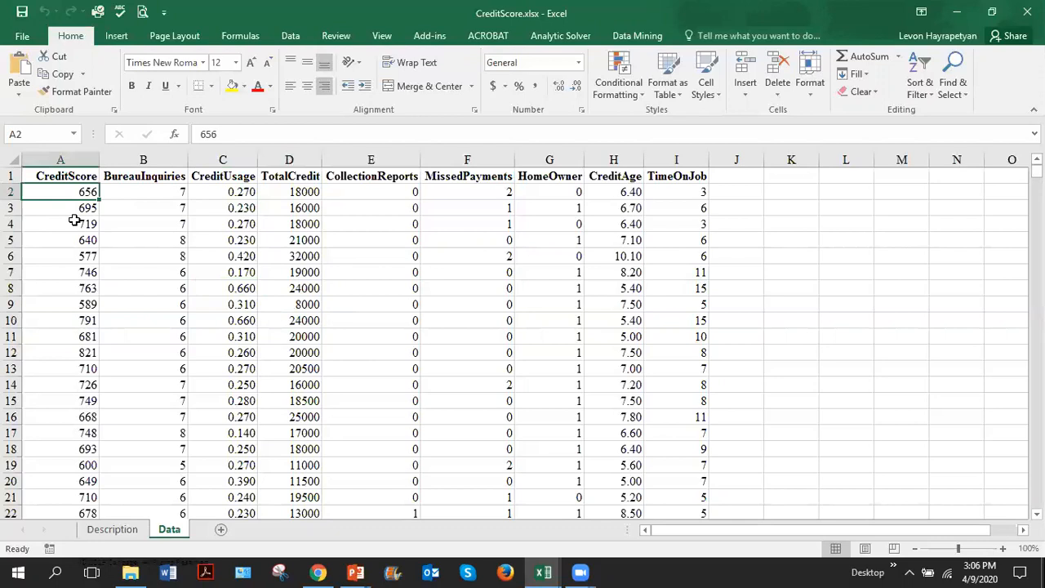
left_click(426, 269)
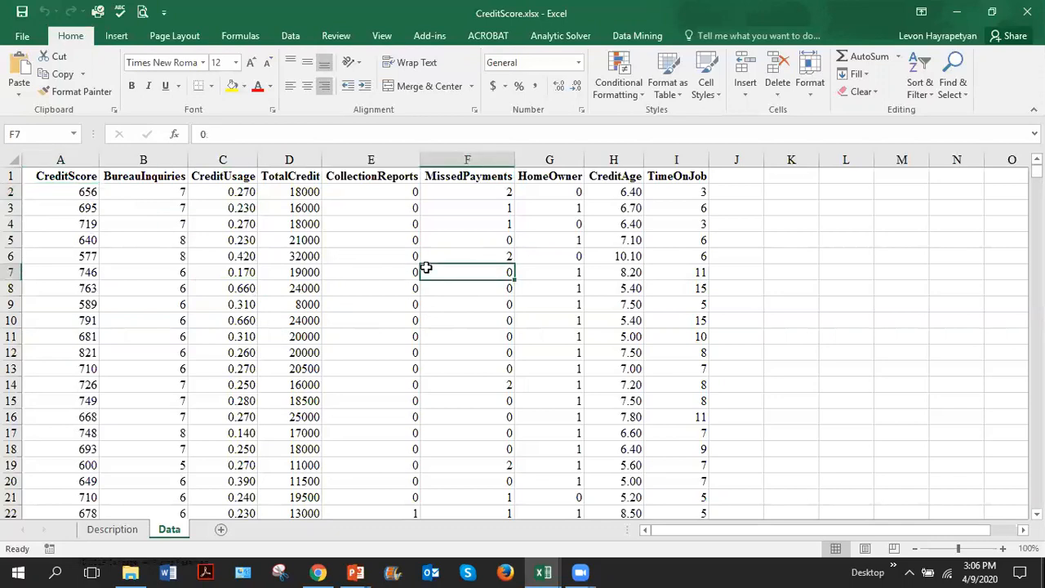
left_click(386, 288)
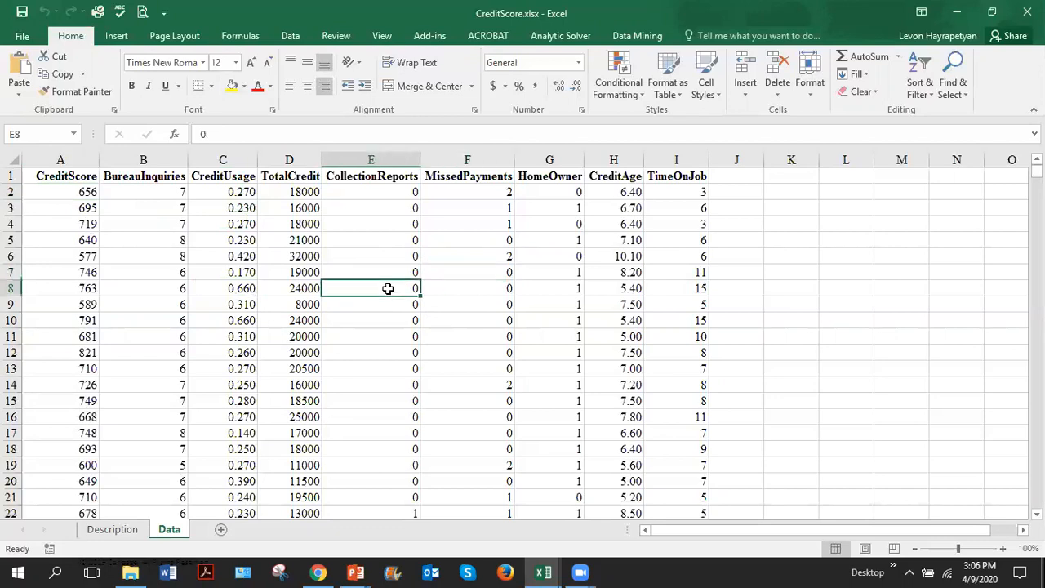
Run a Standard Partition on the Data sheet with all nine variables, using specified percentages of 50% training, 30% validation and 20% test
left_click(645, 35)
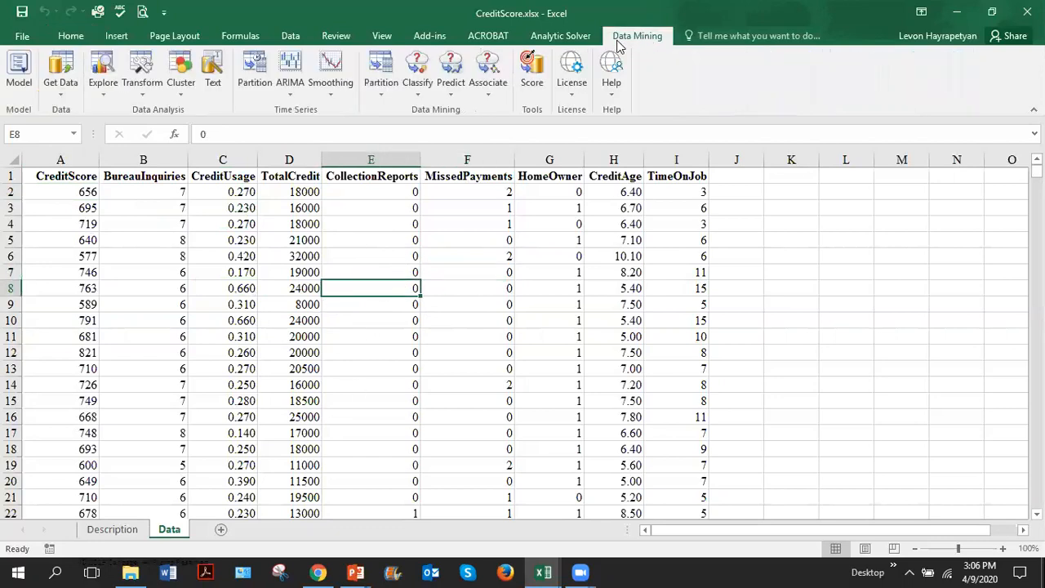
left_click(385, 98)
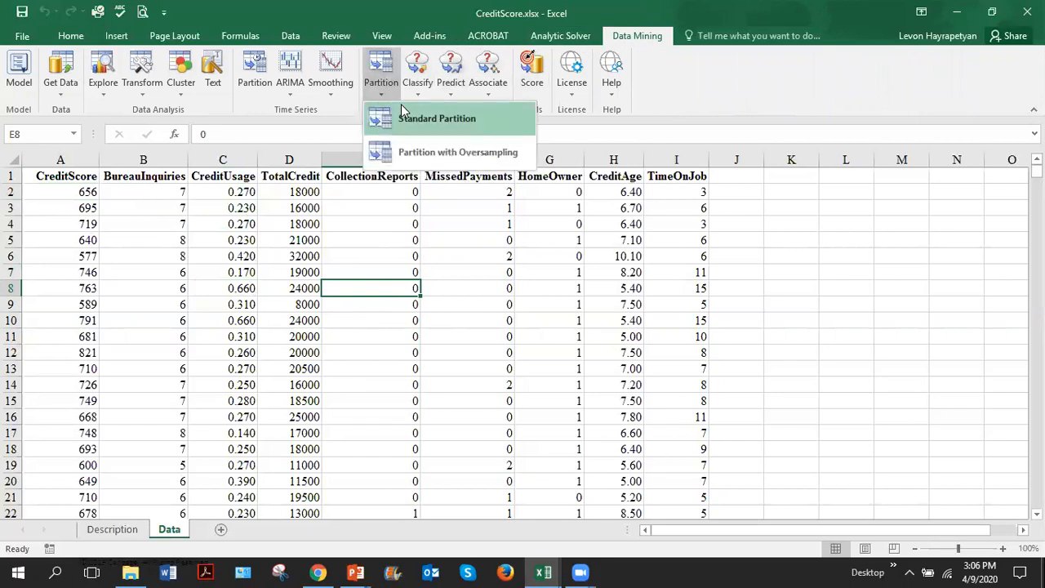
left_click(431, 118)
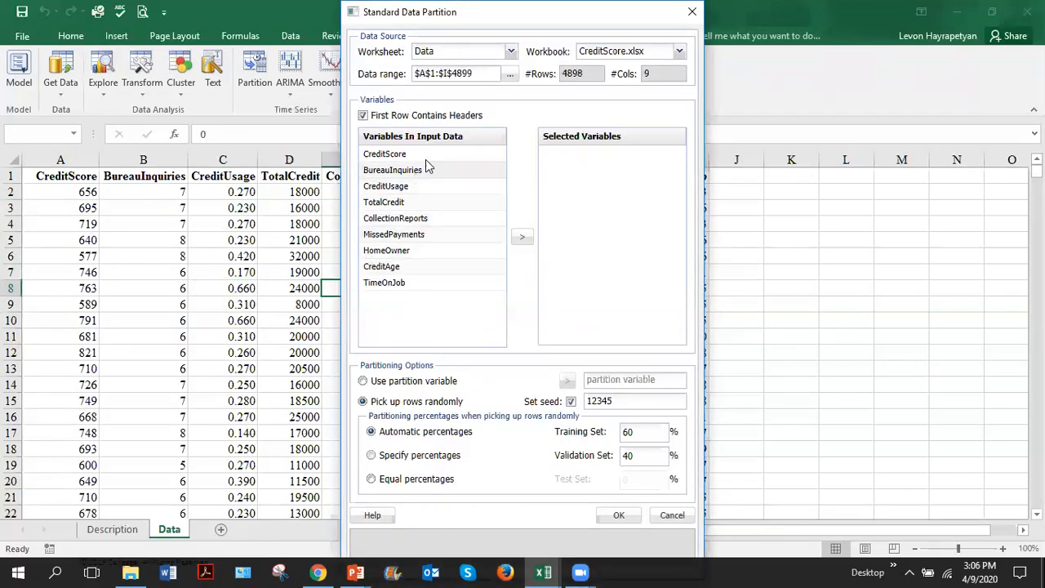
left_click(401, 154)
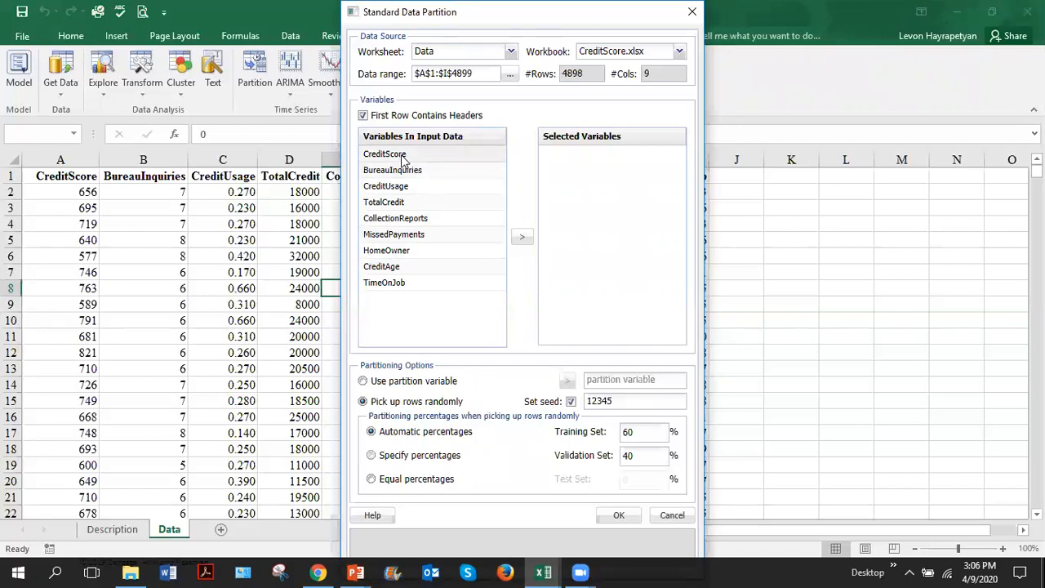
left_click(392, 282, "shift")
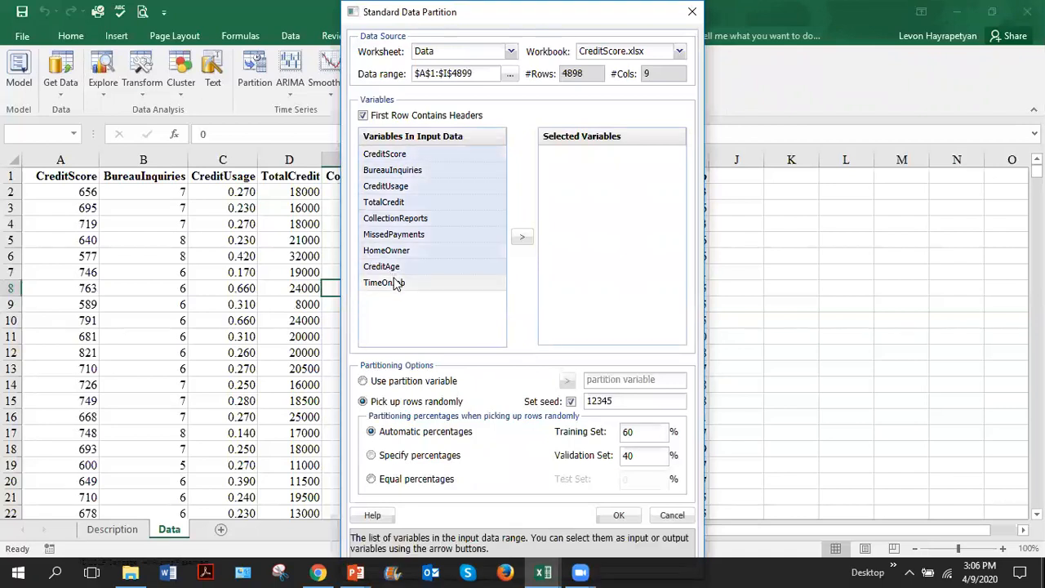
left_click(522, 236)
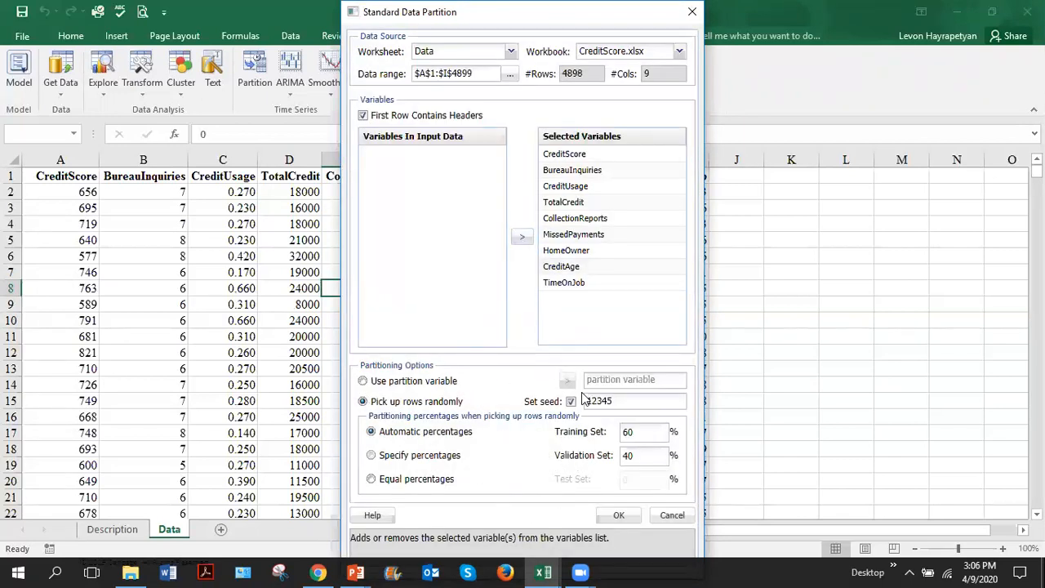
left_click(372, 456)
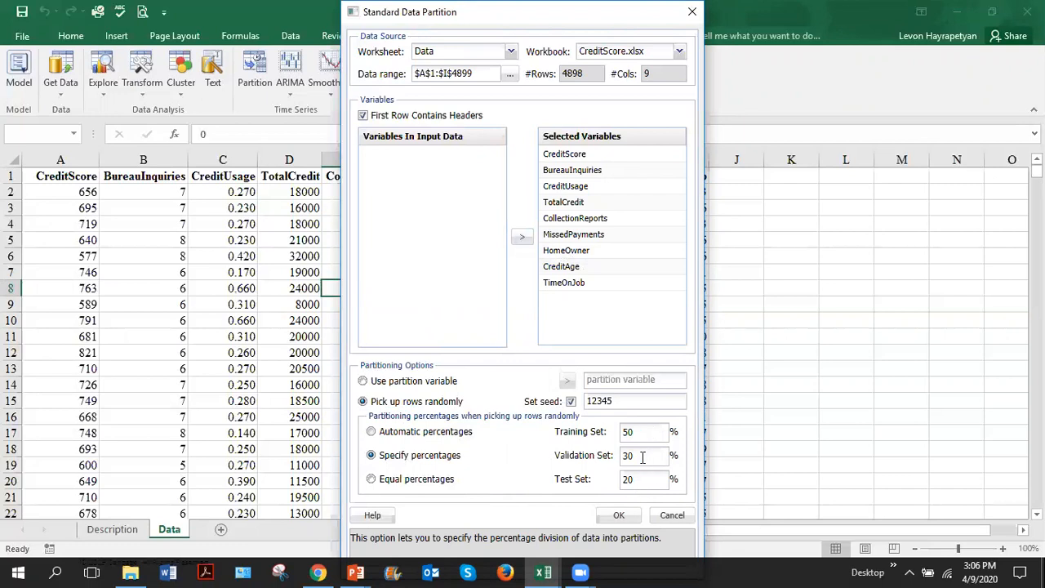
left_click(621, 519)
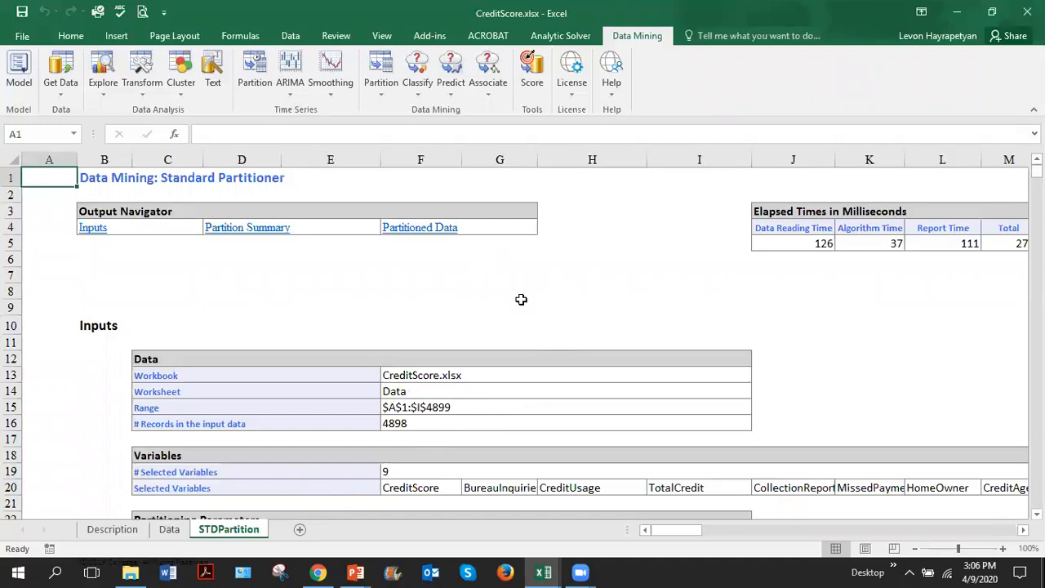
Review the partition summary and partitioned records, and compare them with the original records on the Data sheet
scroll(510, 298, "down", 5)
scroll(511, 298, "down", 8)
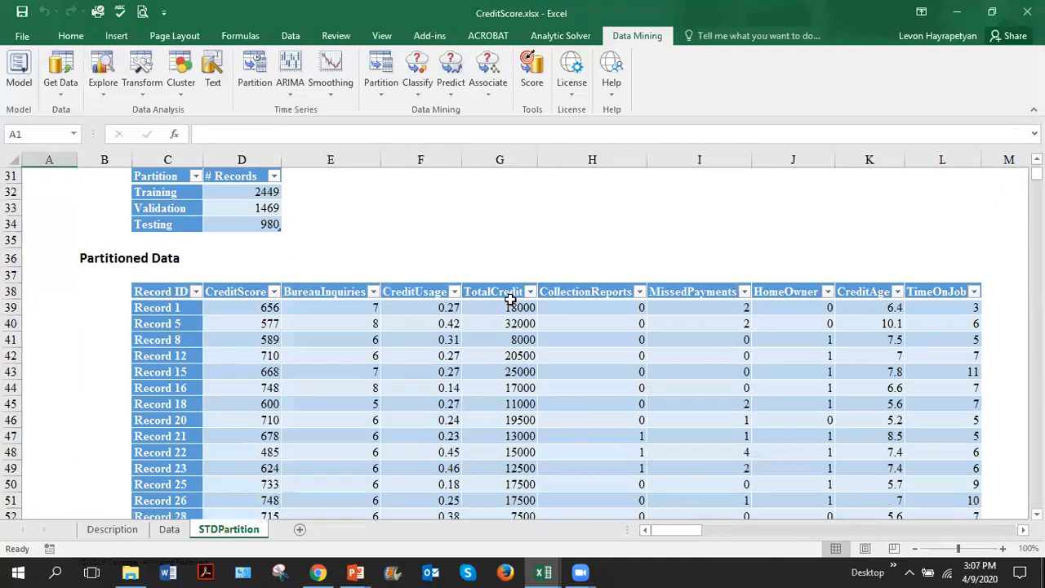
left_click(498, 315)
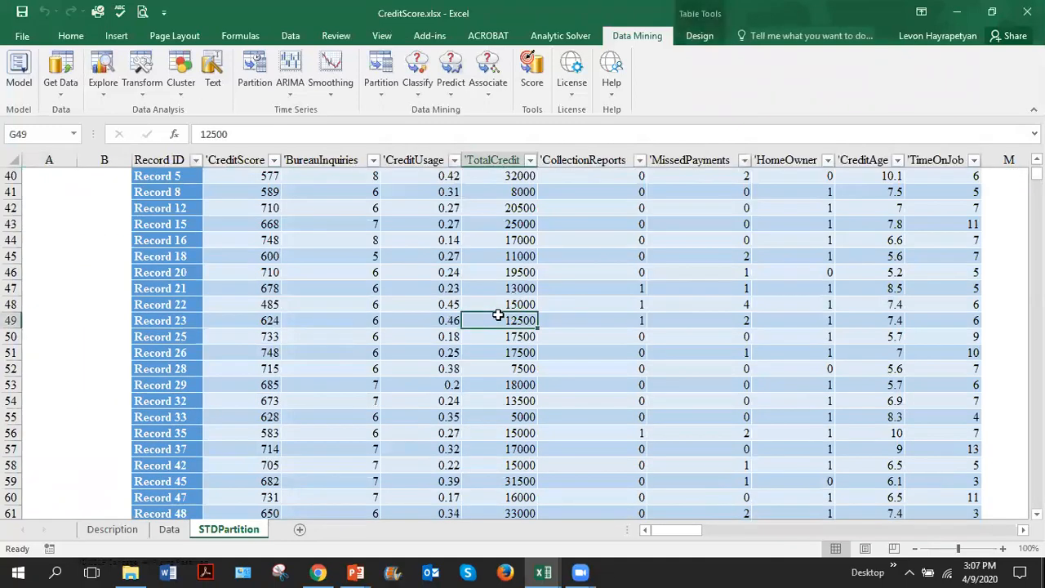
left_click(169, 530)
left_click(388, 353)
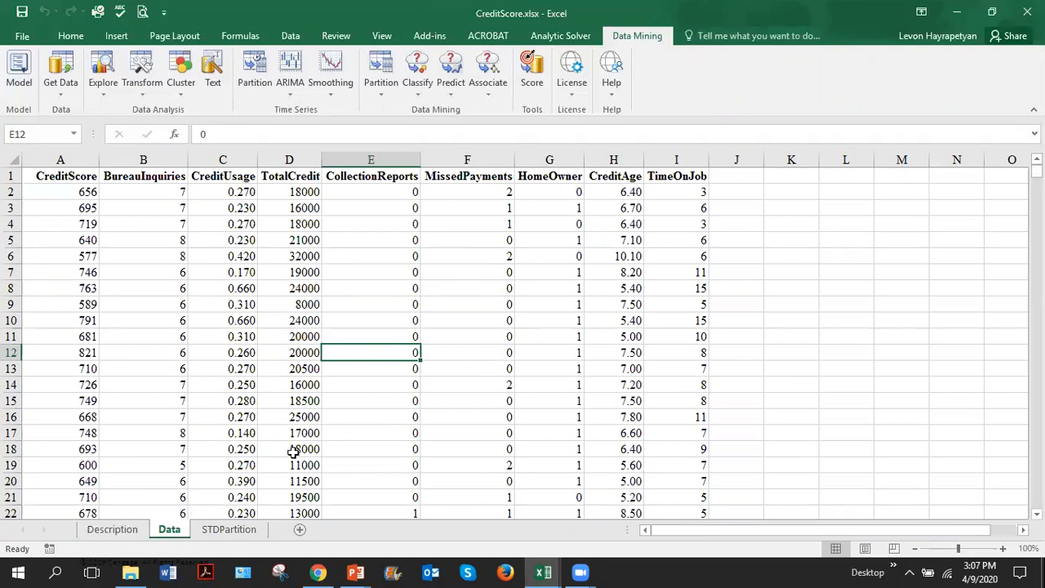
Set up a k-Nearest Neighbors prediction on the STDPartition sheet with BureauInquiries through TimeOnJob as predictors and CreditScore as the output variable
left_click(230, 530)
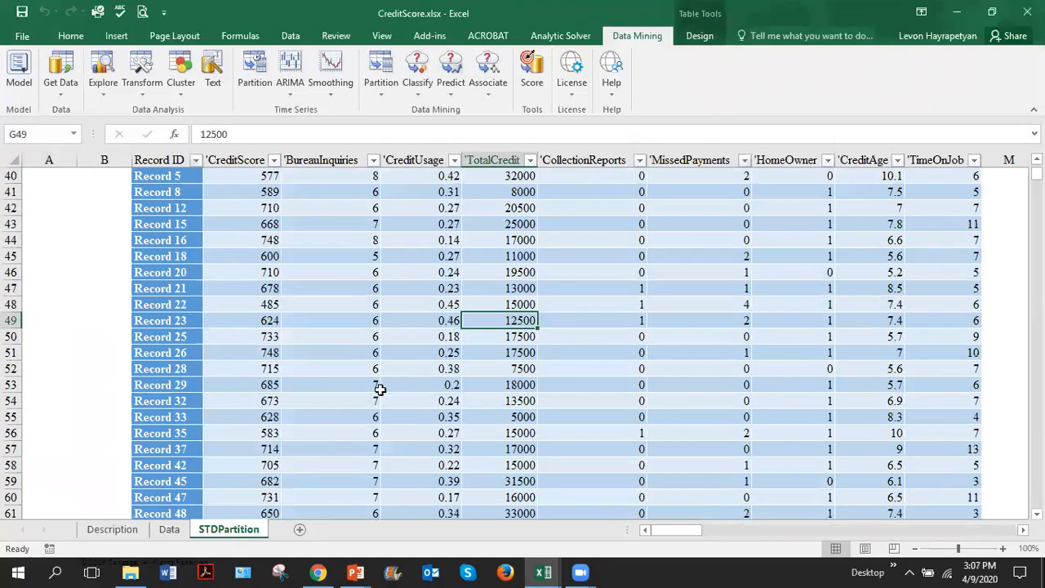
left_click(440, 319)
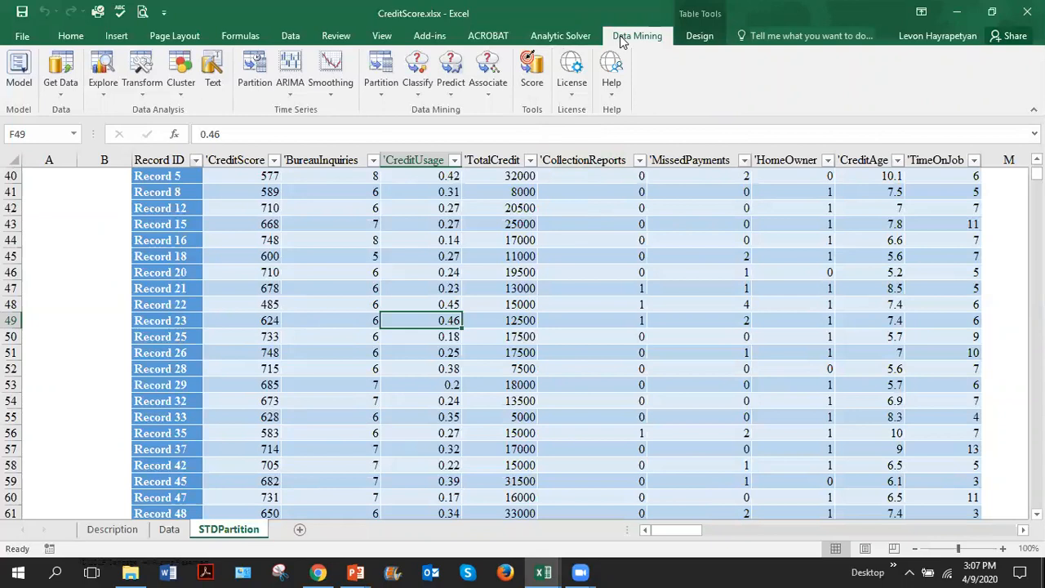
left_click(453, 96)
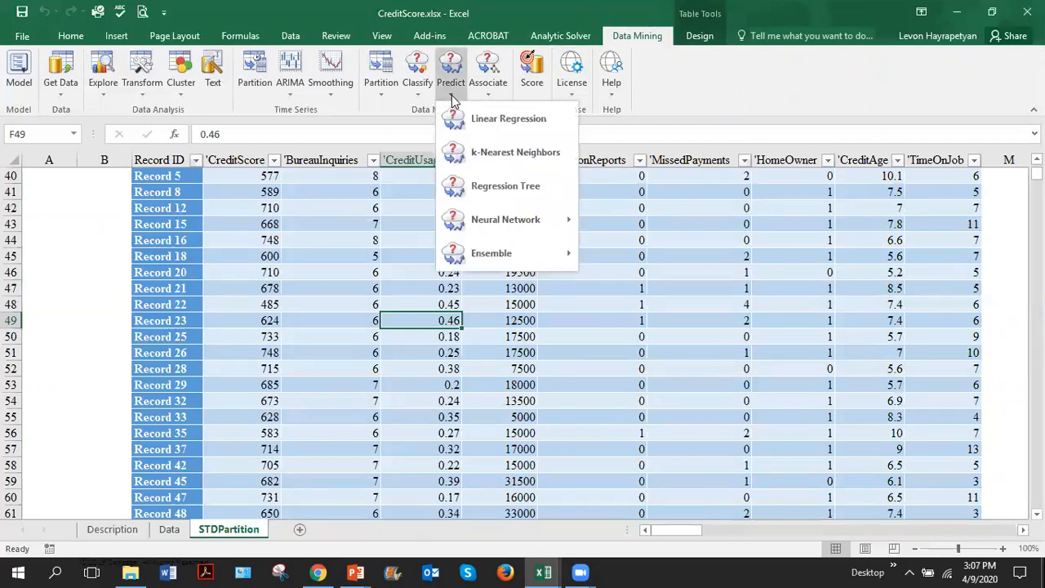
left_click(476, 155)
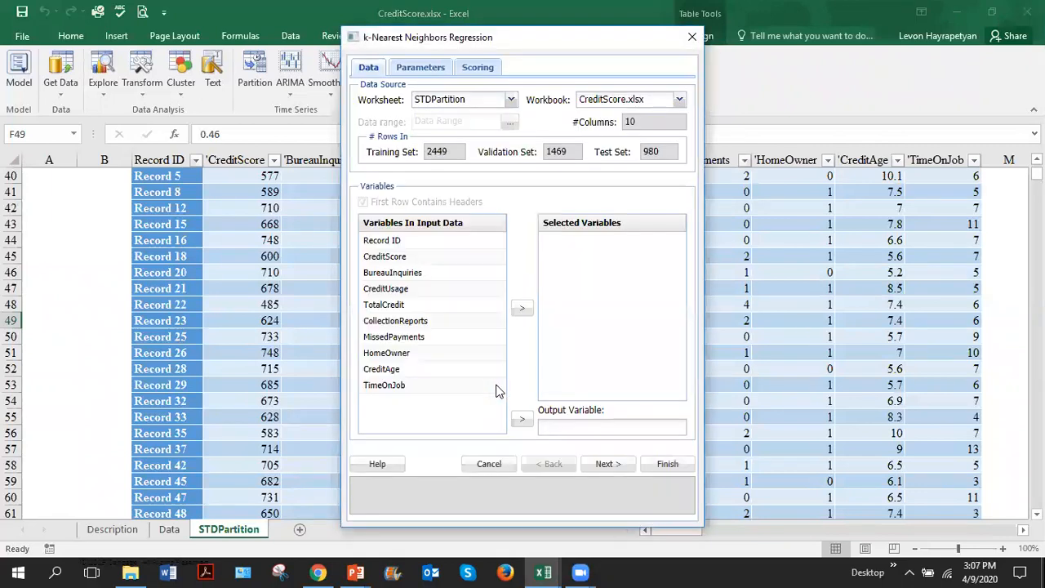
left_click(390, 278)
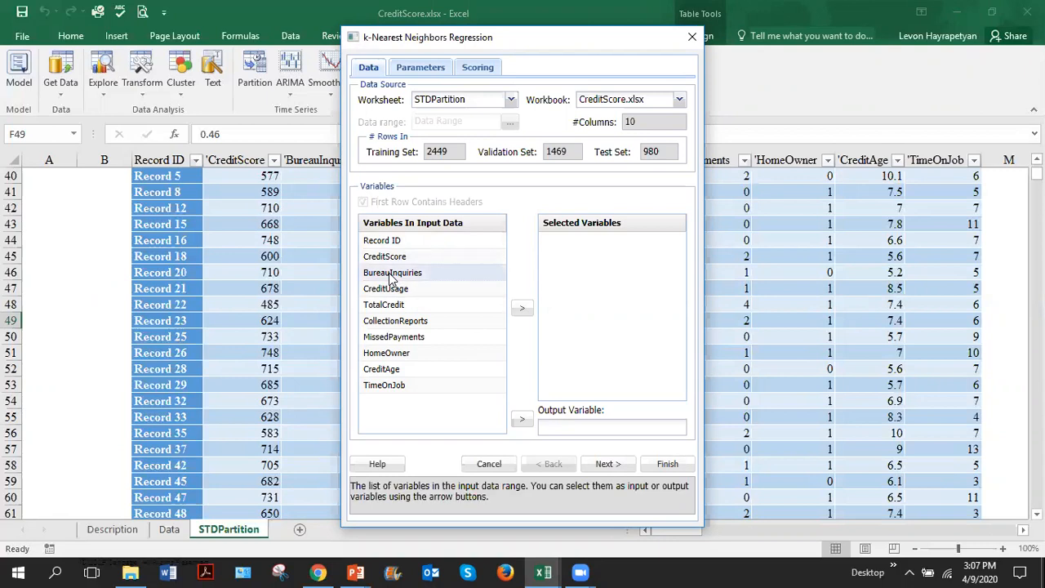
left_click(392, 388, "shift")
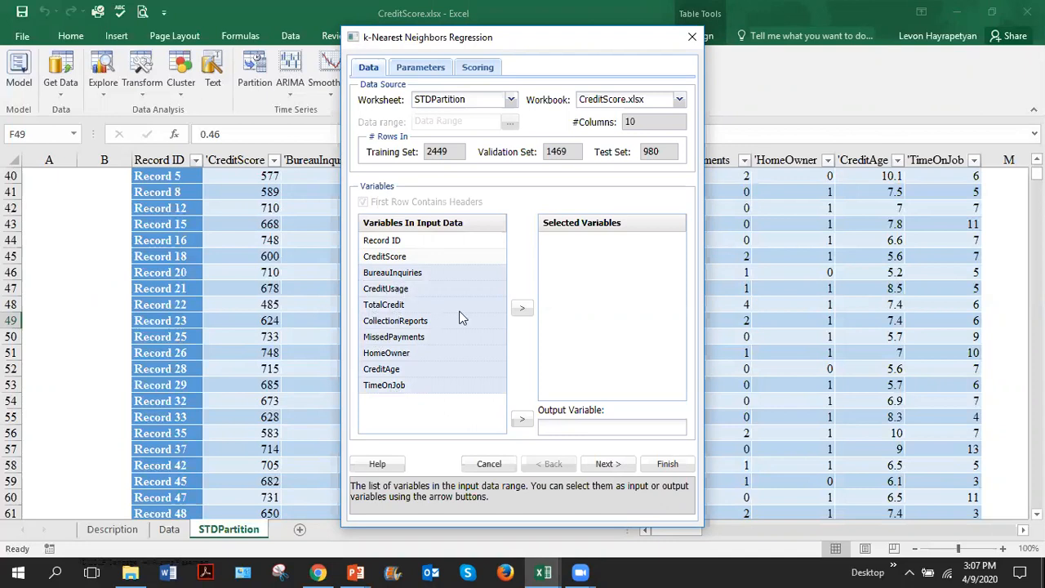
left_click(522, 308)
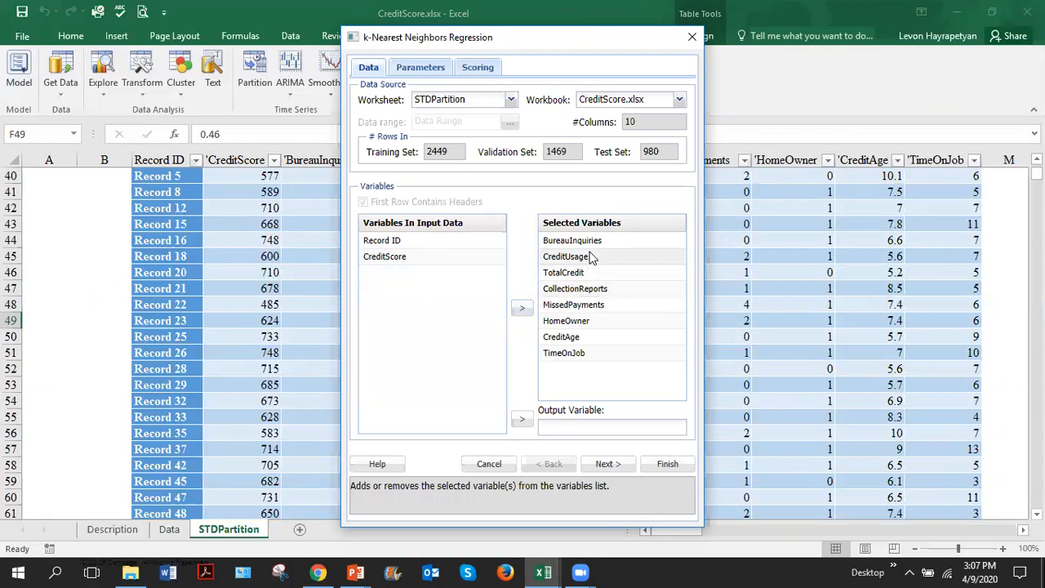
left_click(381, 258)
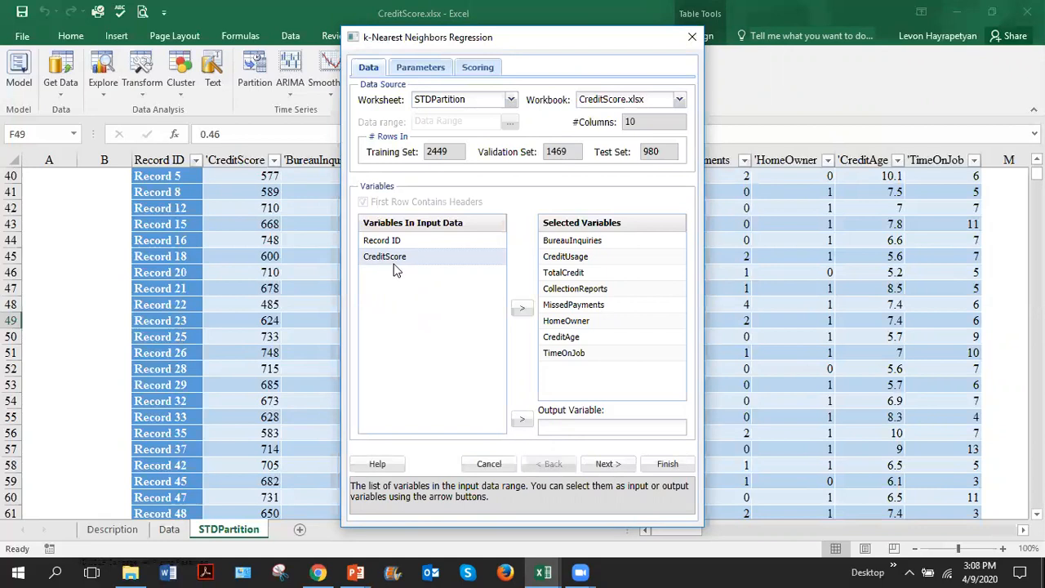
left_click(522, 420)
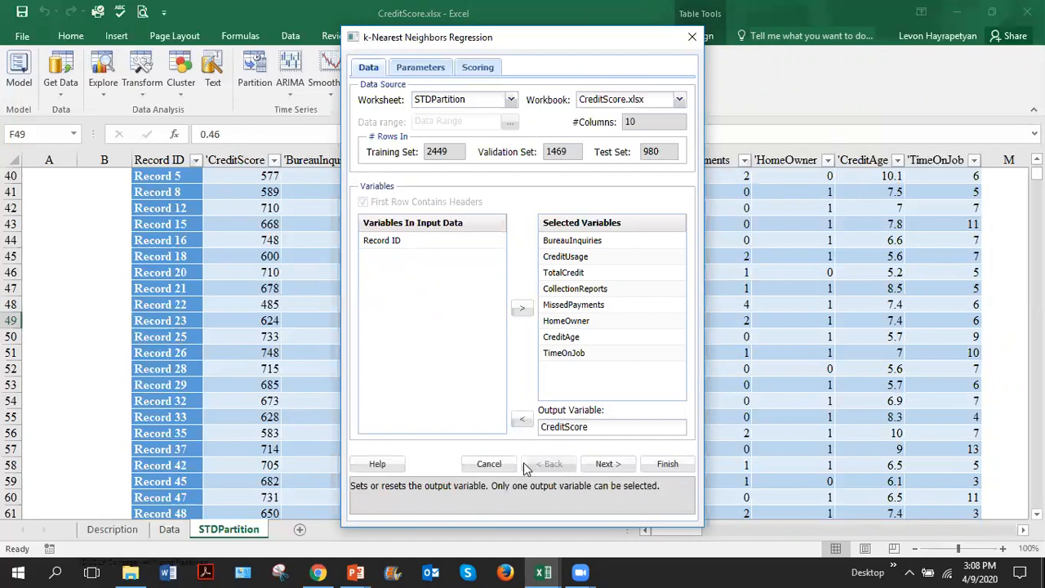
Set the nearest-neighbors search to Search 1..K with 10 neighbors in the model's parameters
left_click(617, 470)
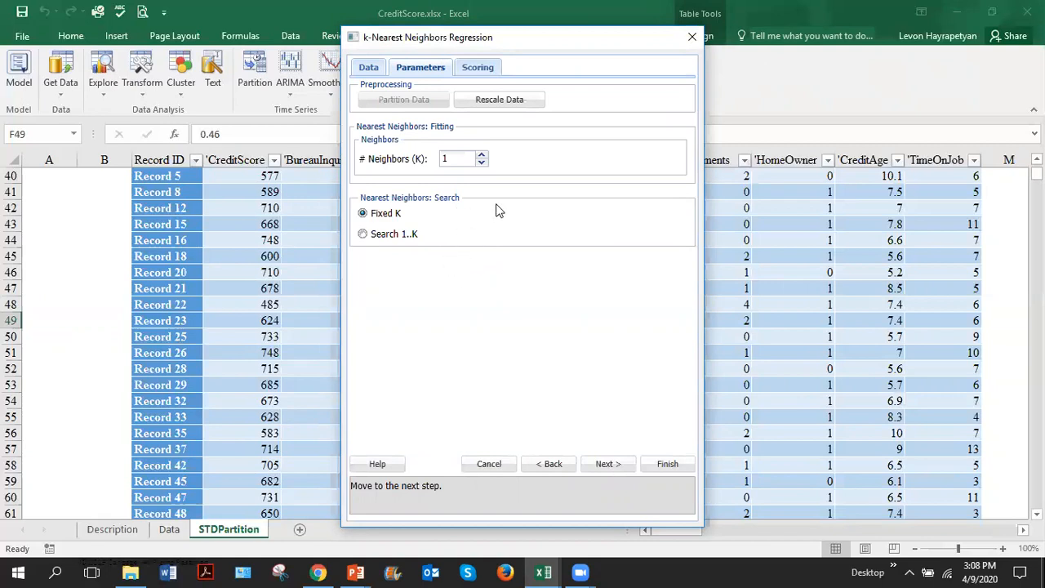
left_click(364, 234)
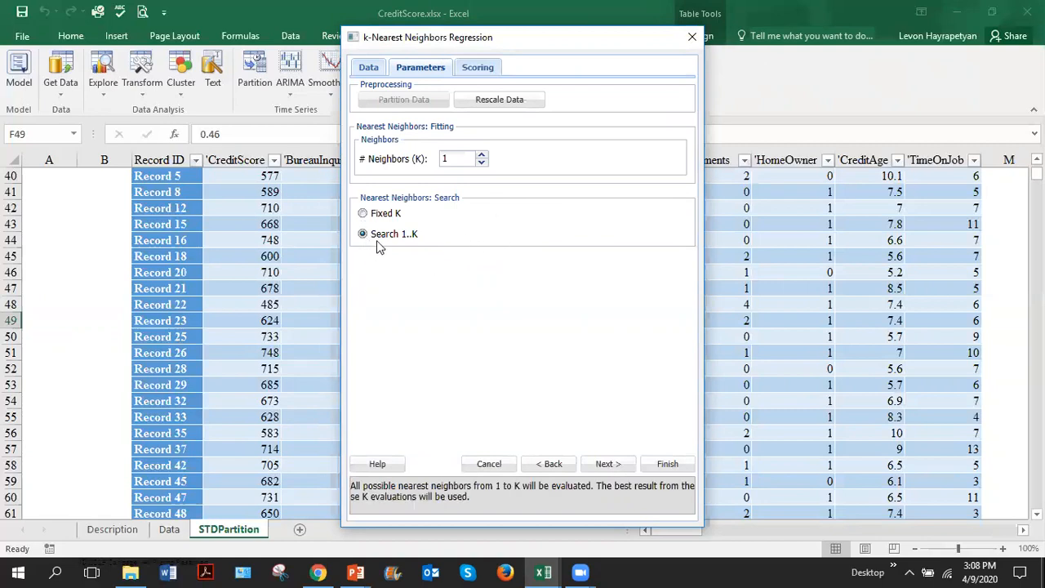
left_click(482, 155)
left_click(482, 155)
left_click(482, 155)
left_click(482, 155)
left_click(482, 156)
left_click(482, 155)
left_click(482, 155)
left_click(482, 155)
left_click(482, 155)
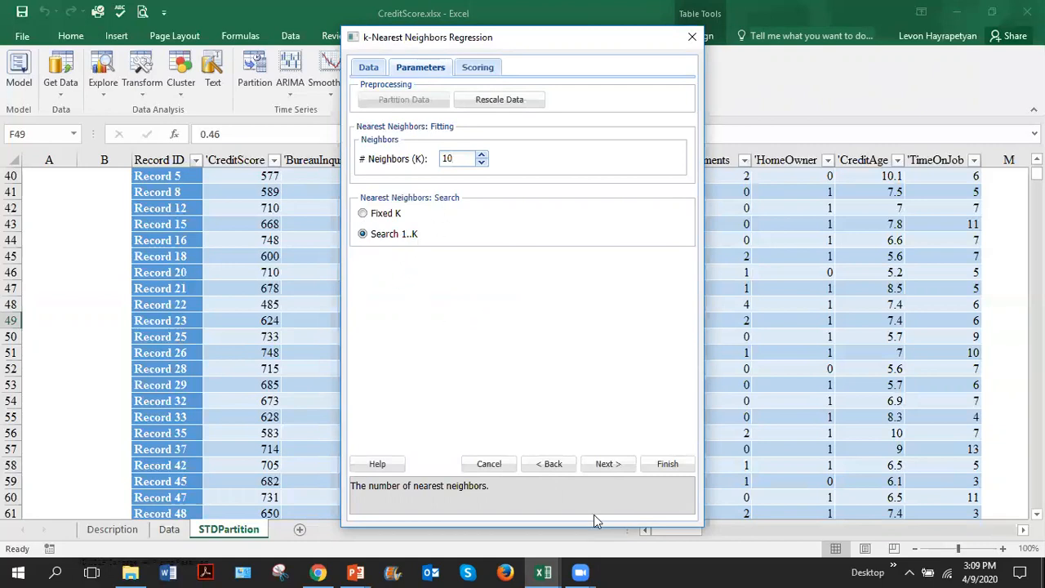
Score new worksheet data from New Data For Estimation.xlsx, match its variables to the model's inputs by name, and run the k-Nearest Neighbors model
left_click(607, 465)
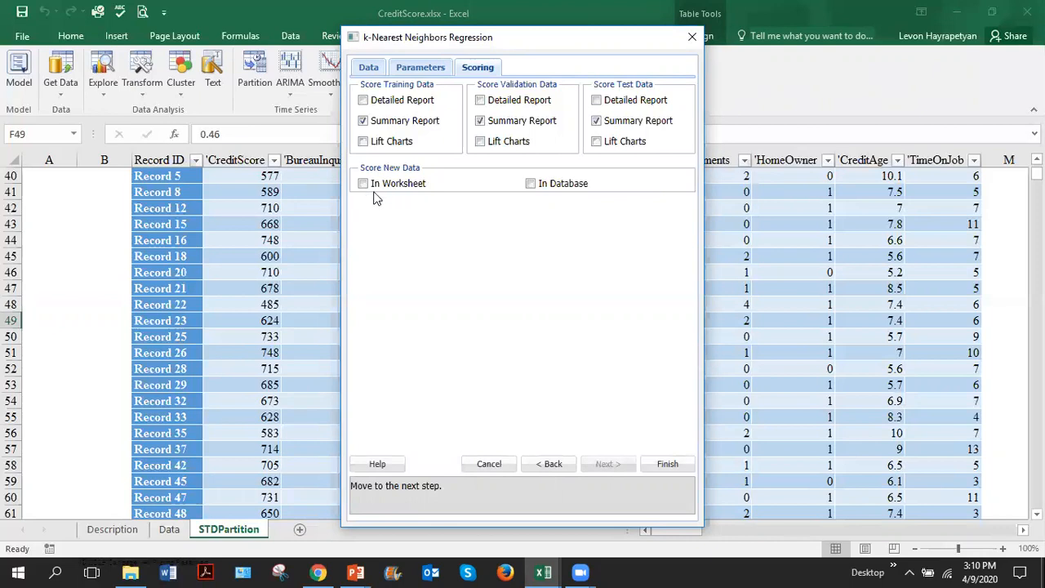
left_click(374, 185)
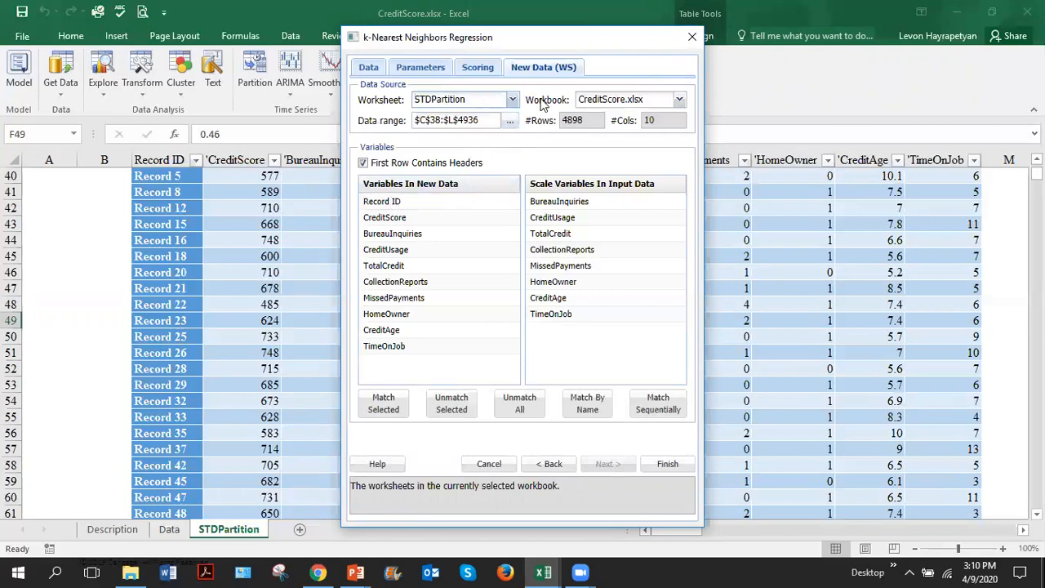
left_click(680, 101)
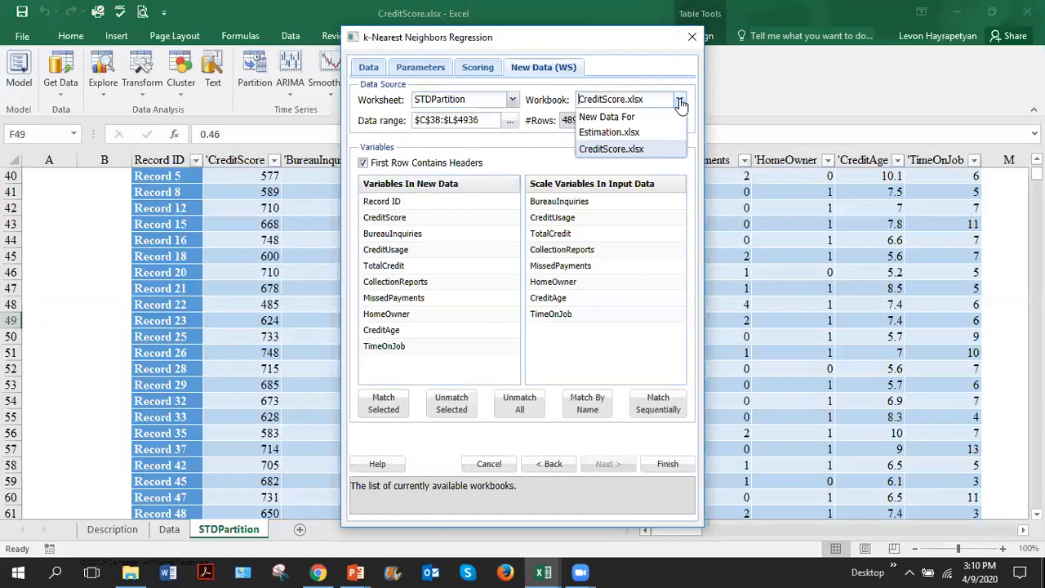
left_click(639, 135)
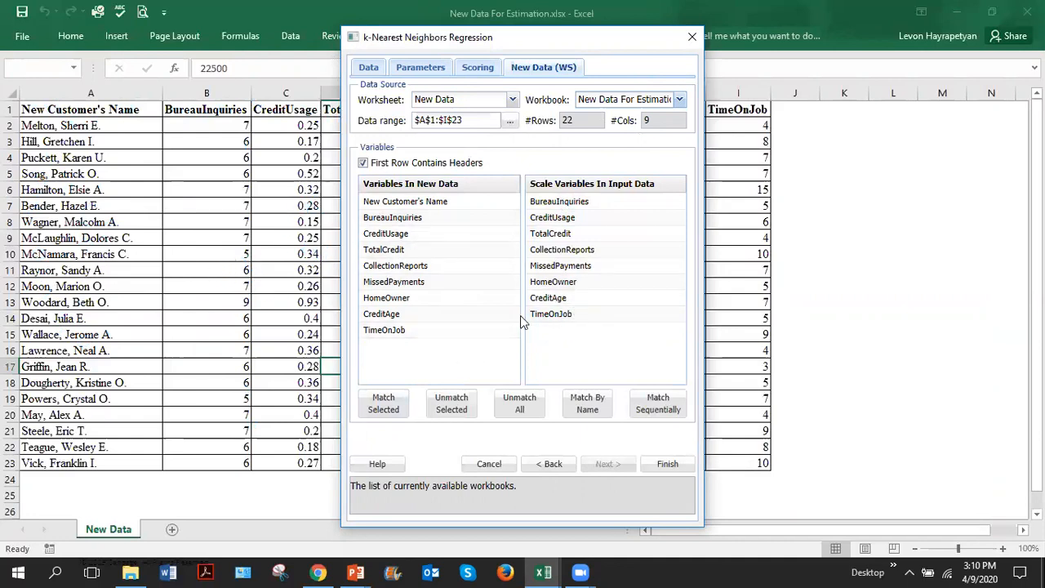
left_click(602, 406)
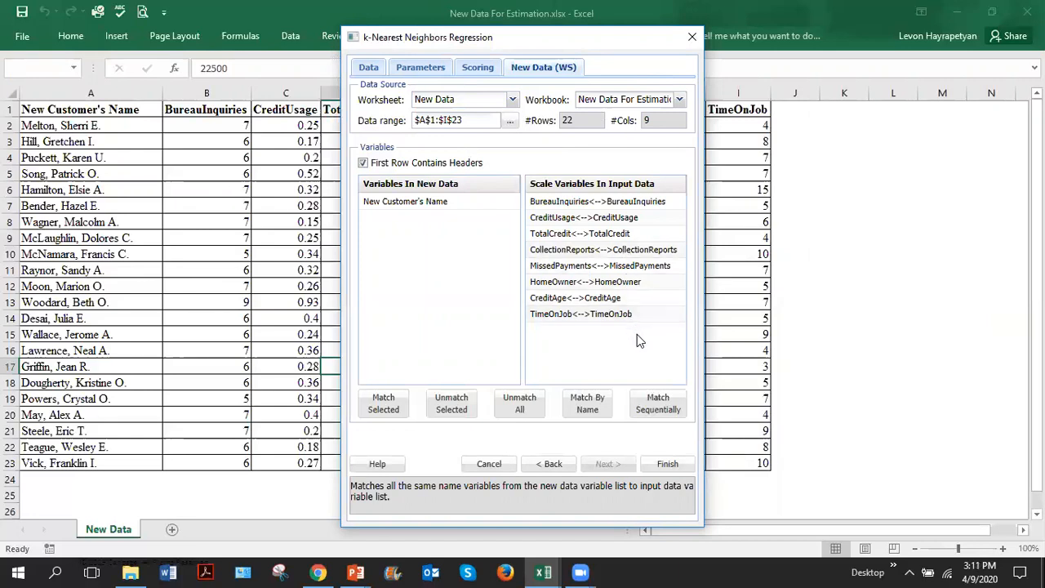
left_click(668, 465)
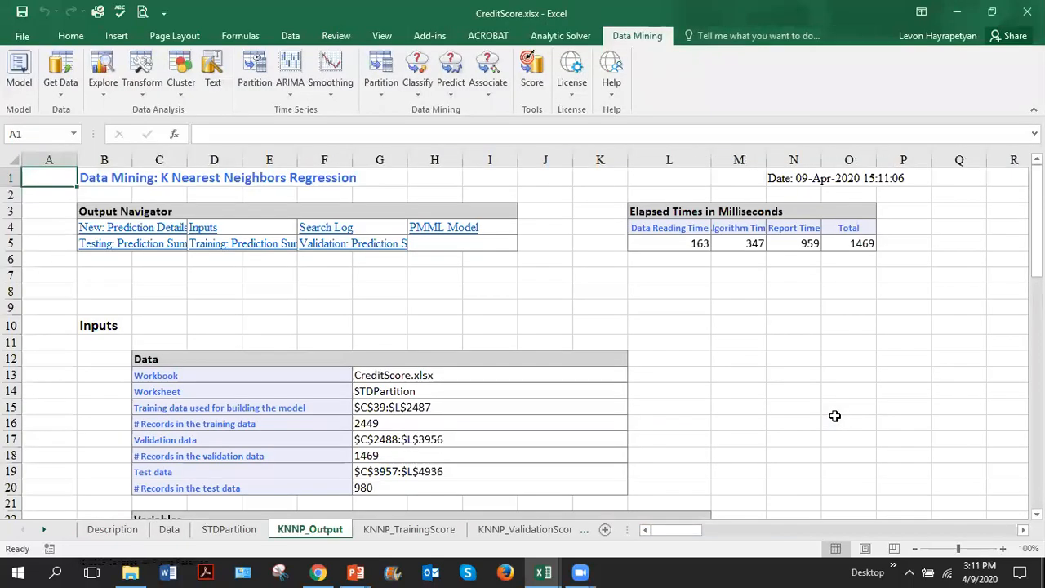
Examine the RMSE search log on KNNP_Output and the prediction summaries on the training, validation and test score sheets
left_click_drag(627, 533, 922, 530)
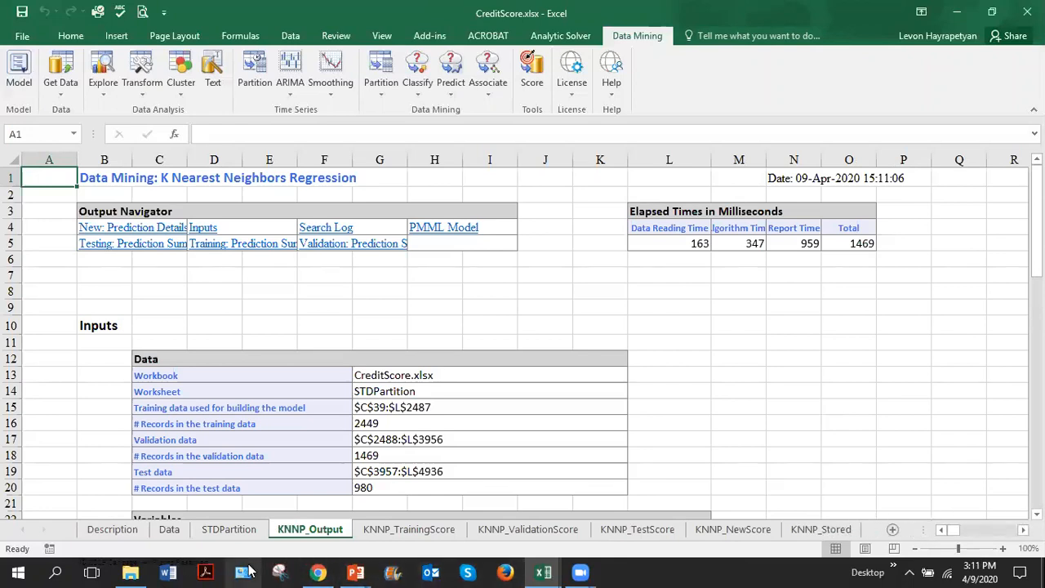
left_click(237, 533)
left_click(308, 533)
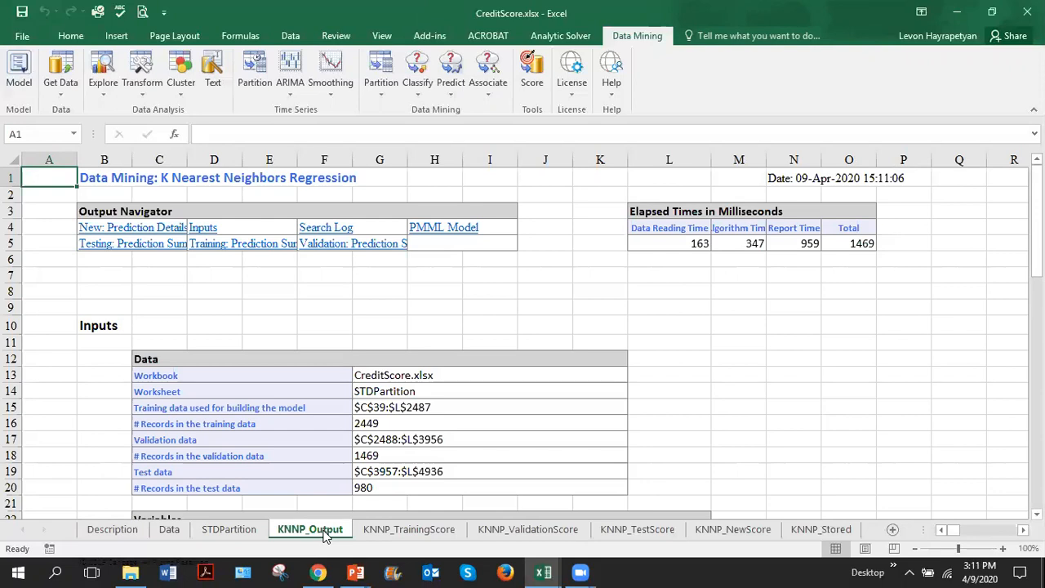
left_click(850, 374)
left_click_drag(1036, 222, 1035, 427)
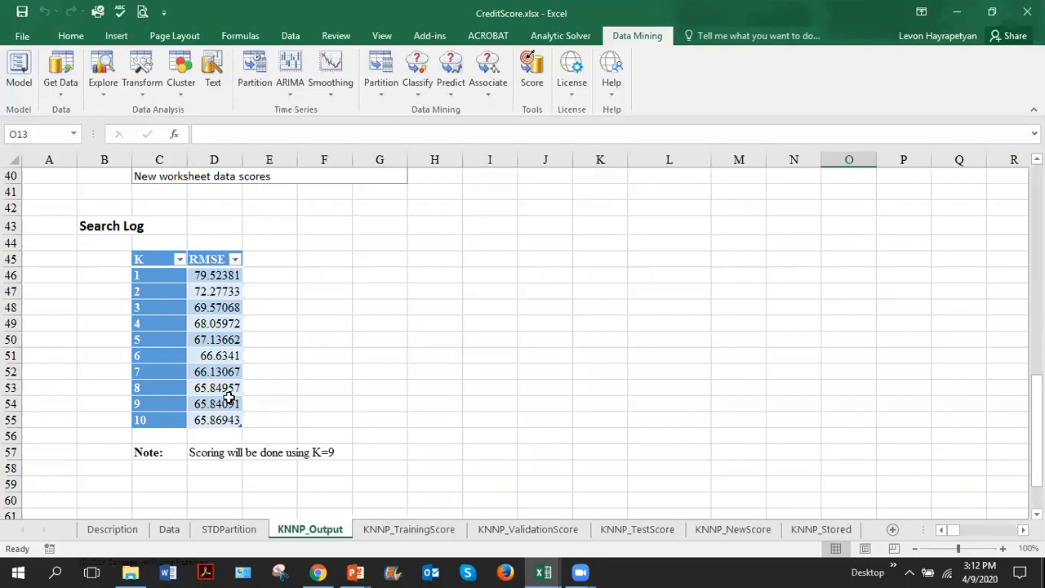
left_click(417, 533)
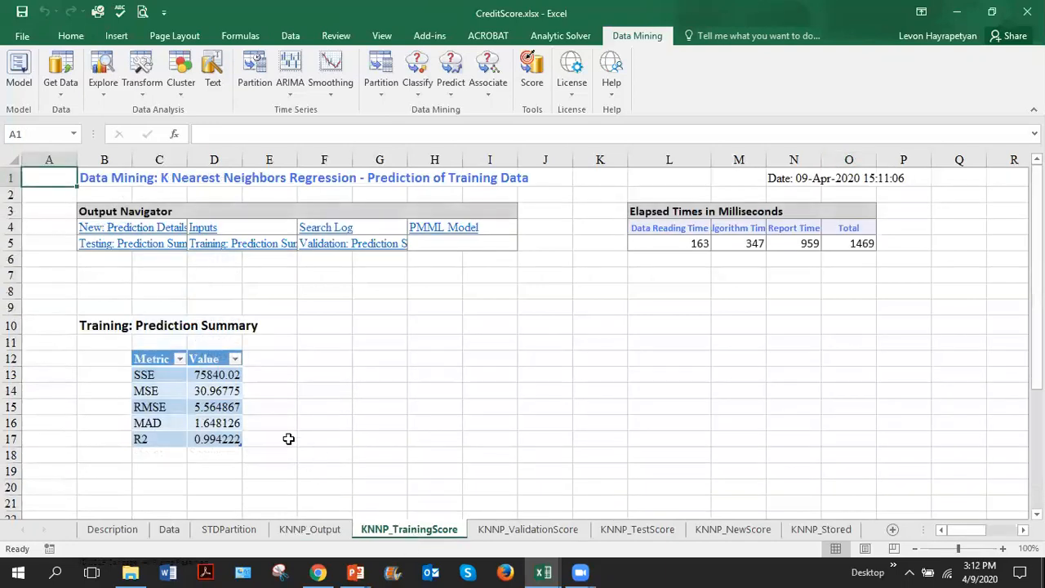
mouse_move(1037, 360)
left_mouse_down()
mouse_move(1037, 467)
mouse_move(1038, 360)
left_mouse_up()
left_click(527, 529)
left_click(639, 529)
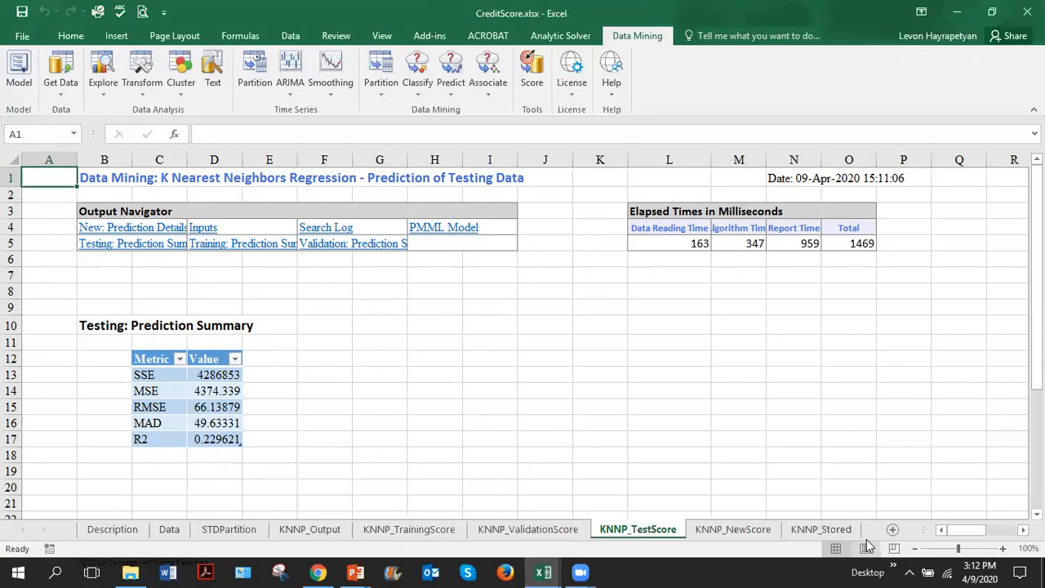
Copy the Prediction column with its header from KNNP_NewScore to cell J1 of New Data For Estimation.xlsx and fit the column width to its contents
left_click(729, 531)
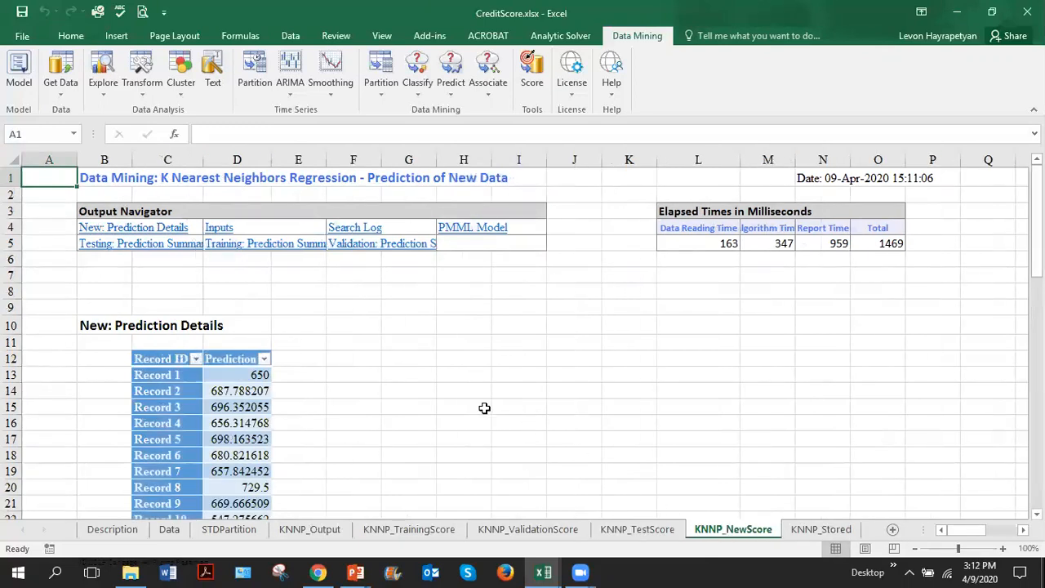
left_click(415, 365)
left_click_drag(1038, 223, 1037, 267)
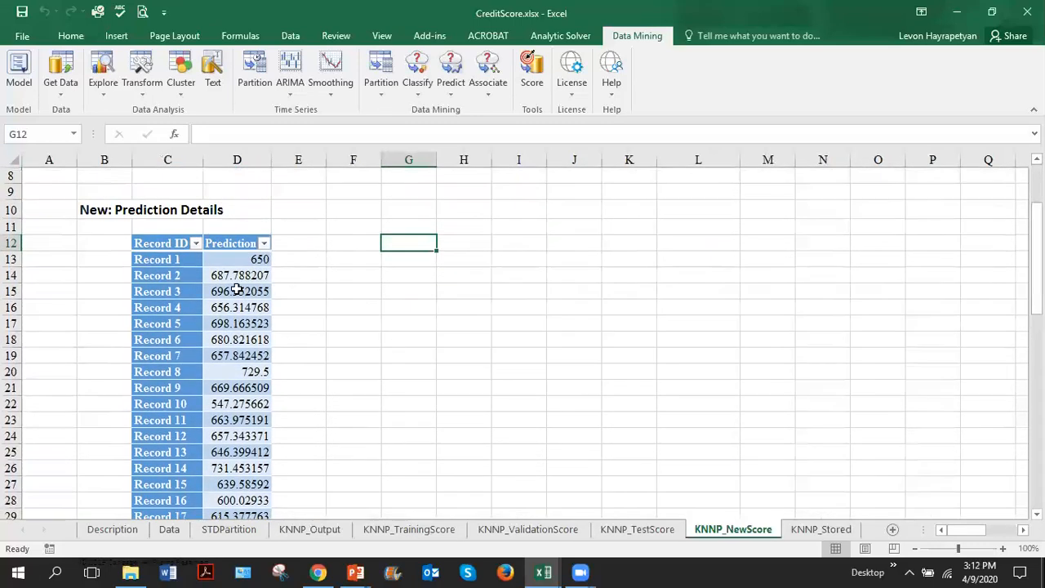
left_click_drag(234, 243, 252, 478)
key("ctrl+c")
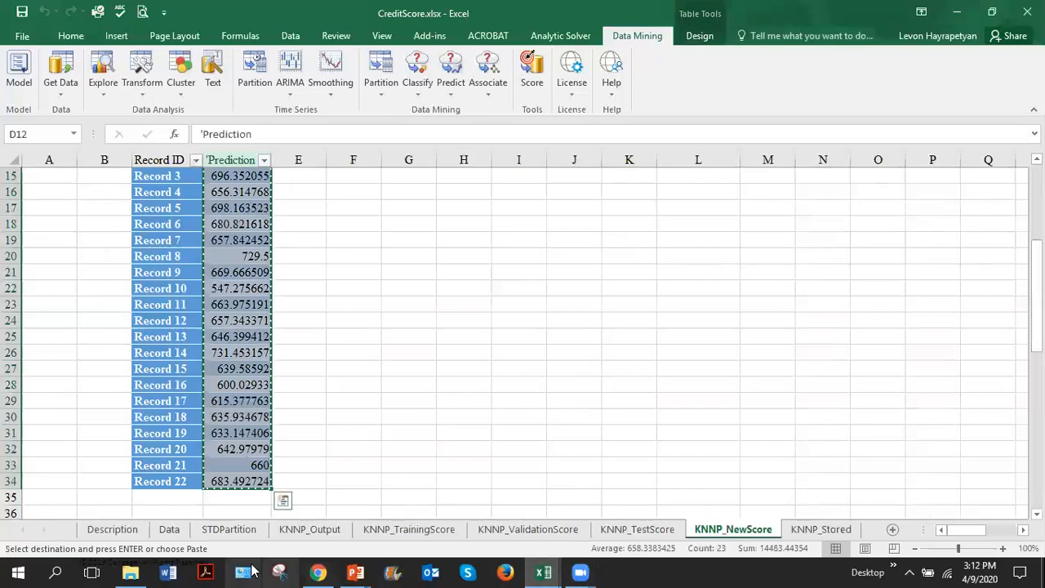
key("alt+Tab")
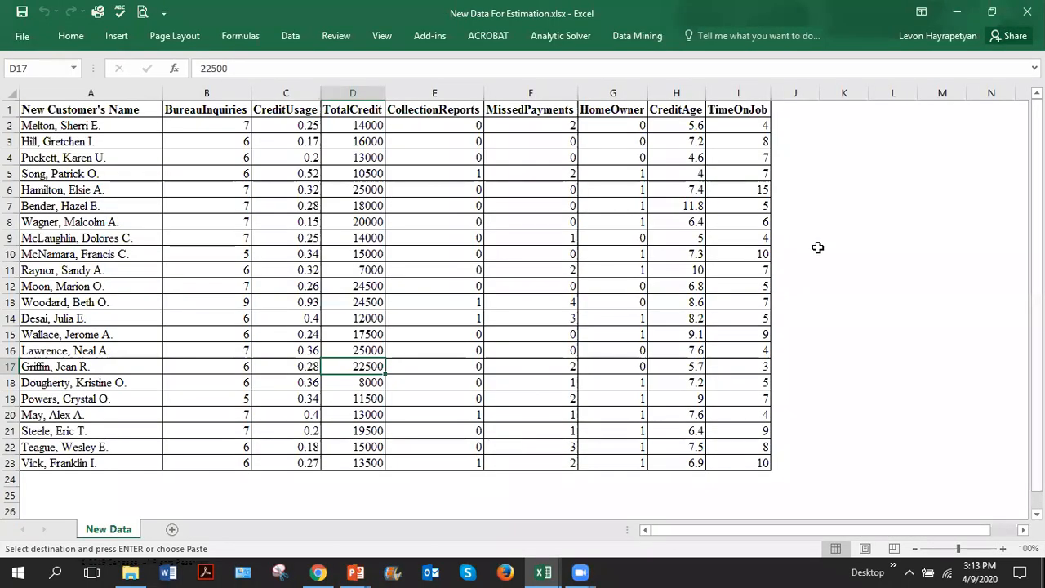
left_click(803, 111)
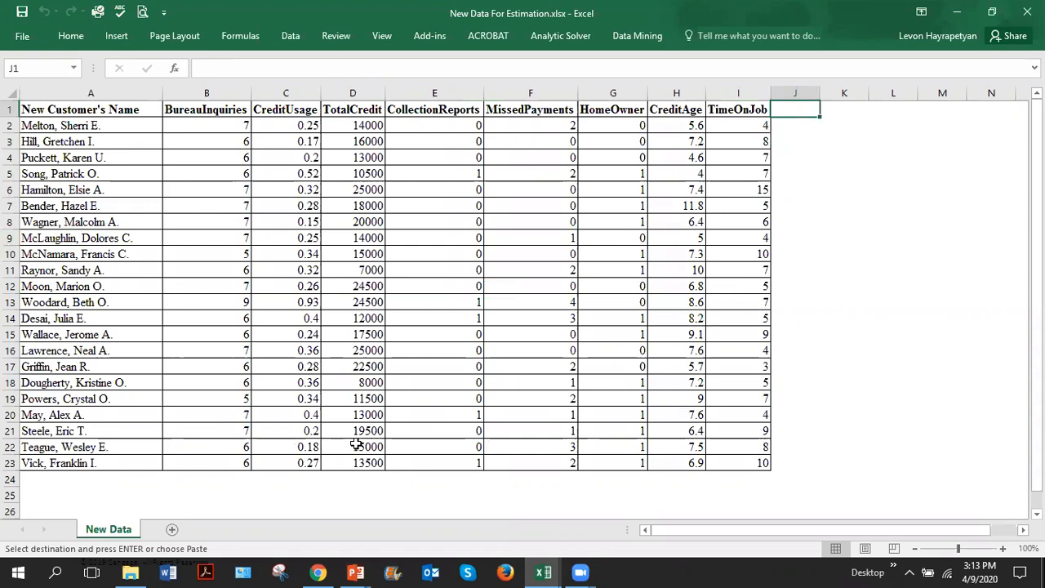
key("ctrl+v")
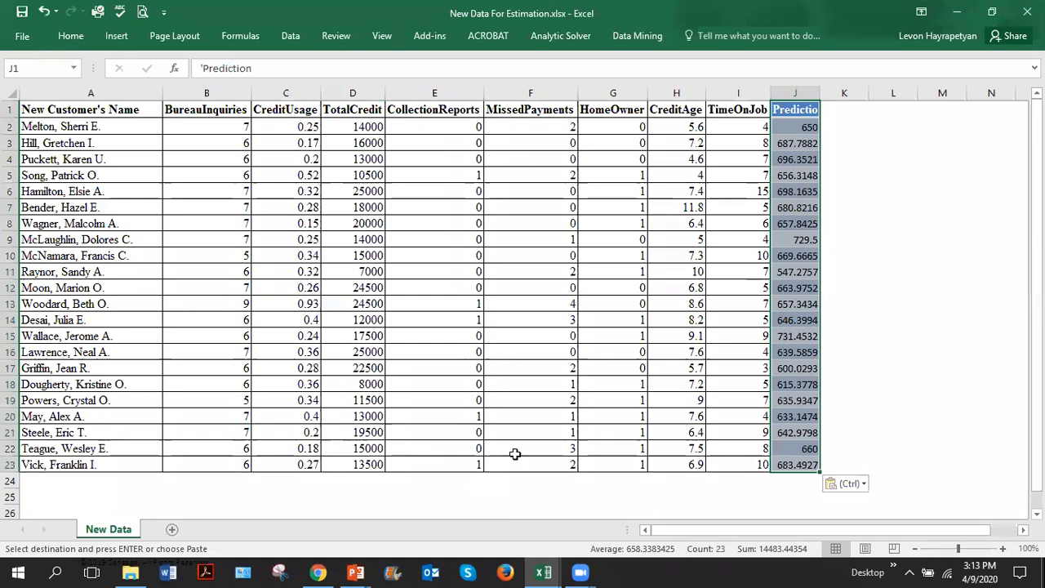
double_click(817, 89)
left_click(907, 222)
Compare the predicted credit scores in column J with the matching new customers, including those in rows 2 and 15
left_click(804, 126)
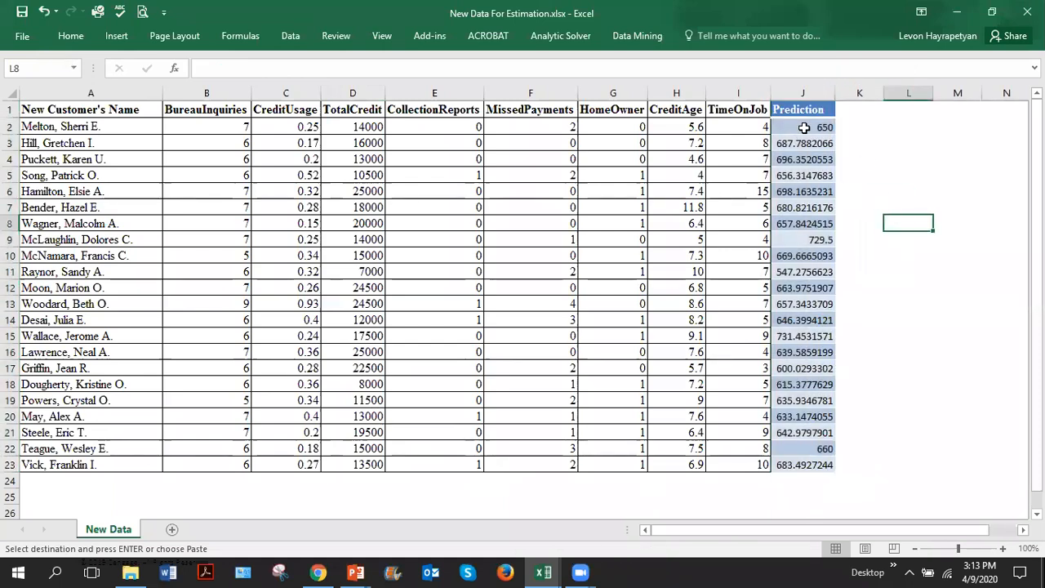
left_click(103, 126)
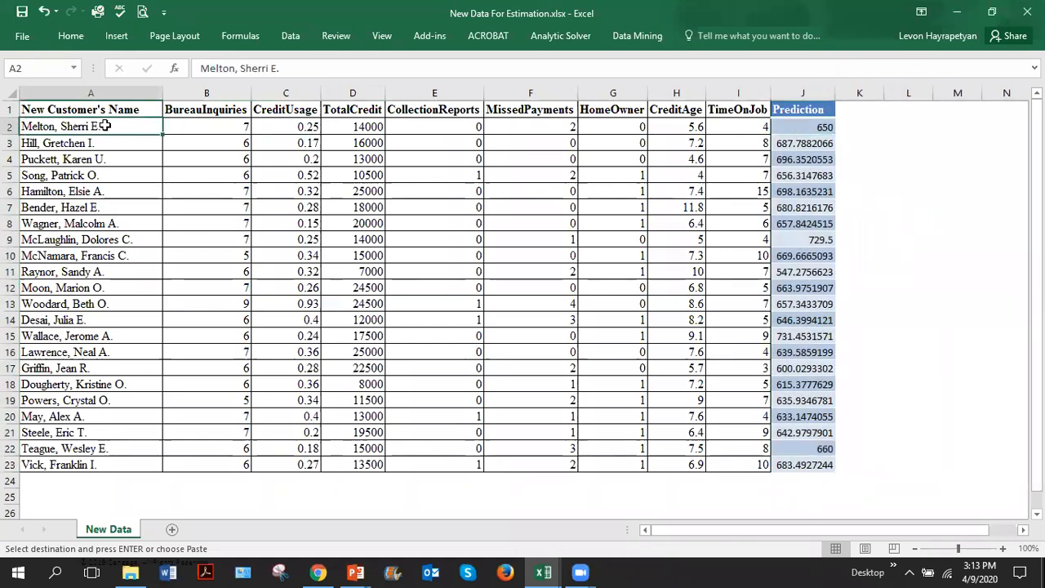
left_click(791, 128)
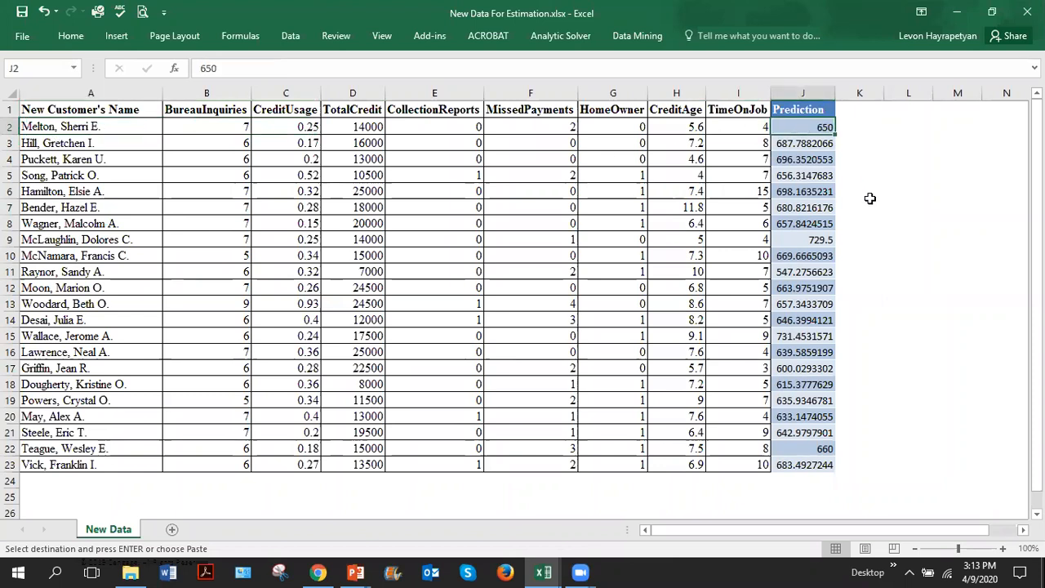
left_click(810, 339)
left_click(82, 337)
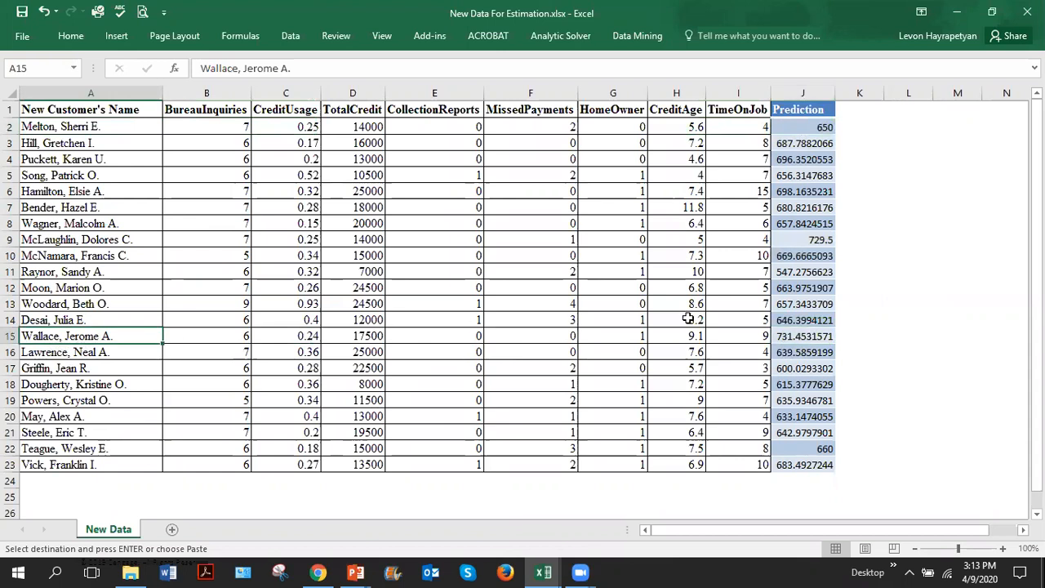
left_click(800, 352)
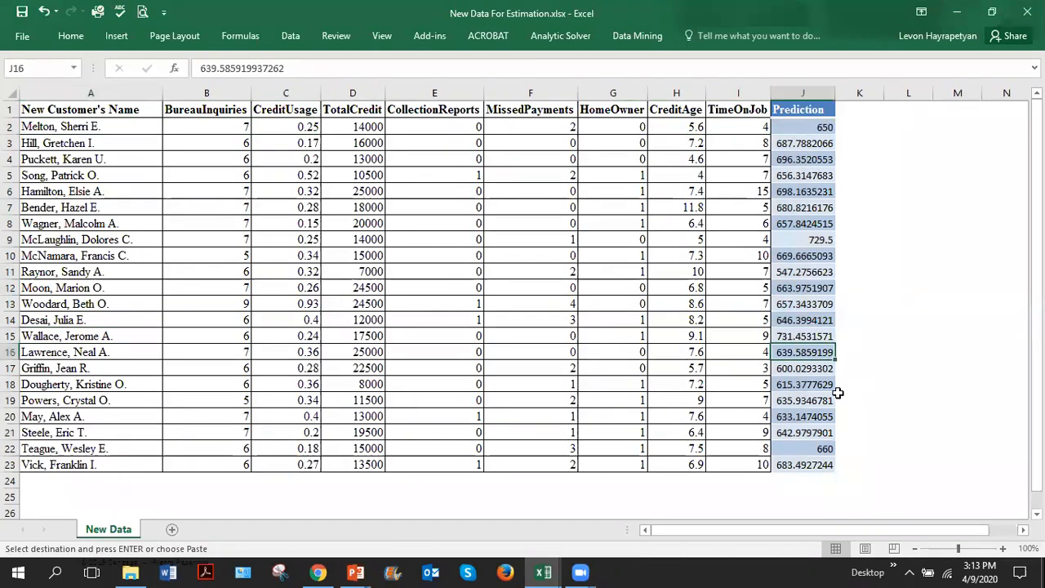